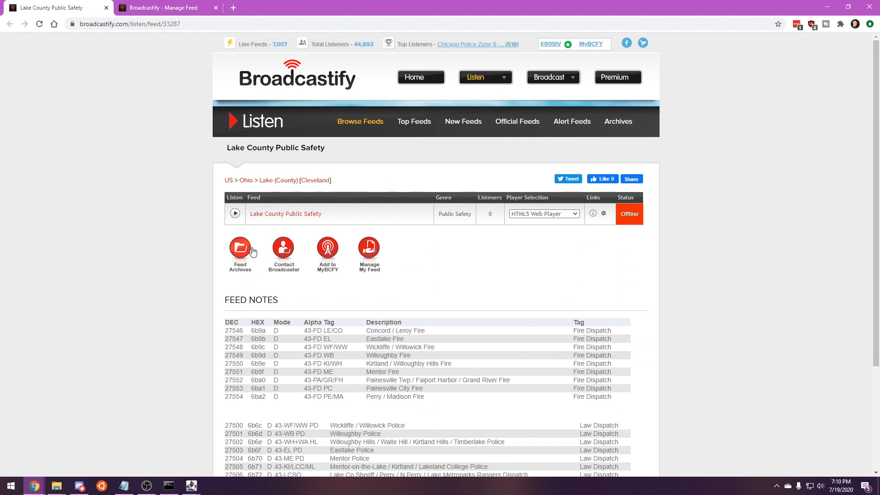
# Open the live audio web player for the Lake County Public Safety feed
pyautogui.click(235, 214)
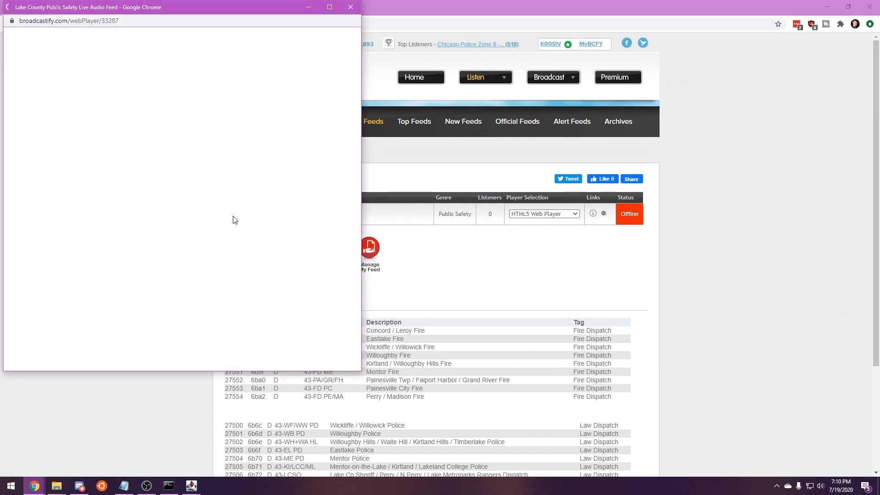
pyautogui.click(98, 171)
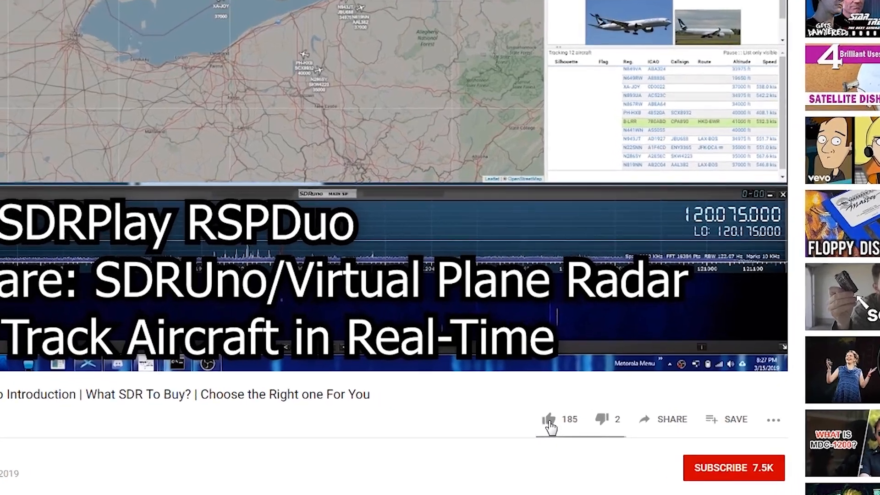
pyautogui.click(558, 432)
pyautogui.click(773, 469)
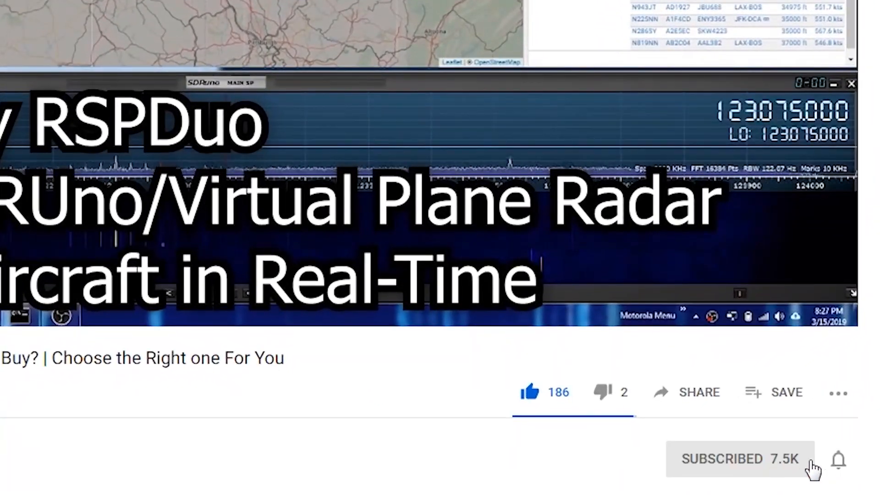
pyautogui.click(837, 463)
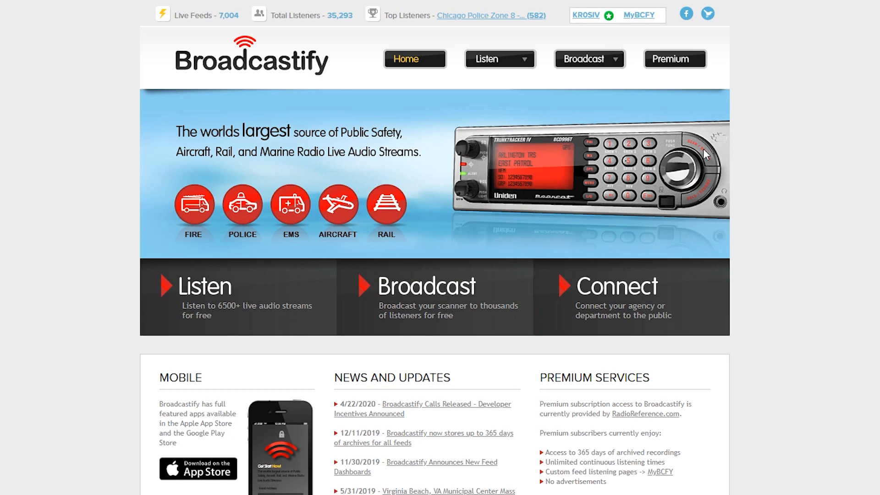
# Start a new Broadcastify Audio Feed application and proceed to the feed provider terms of service
pyautogui.moveTo(591, 61)
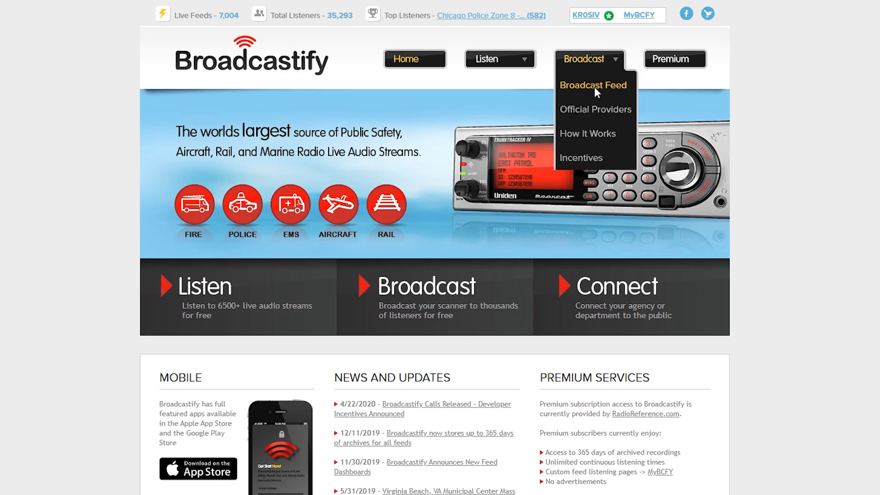
pyautogui.click(595, 89)
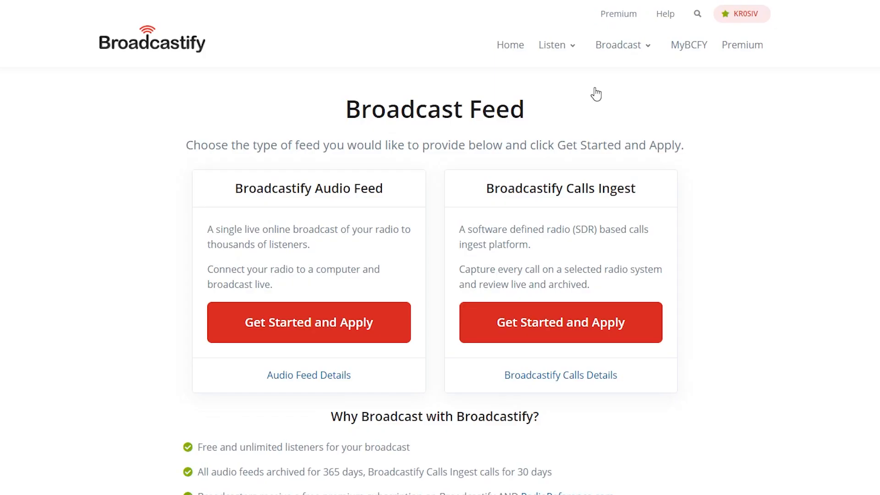
pyautogui.click(358, 326)
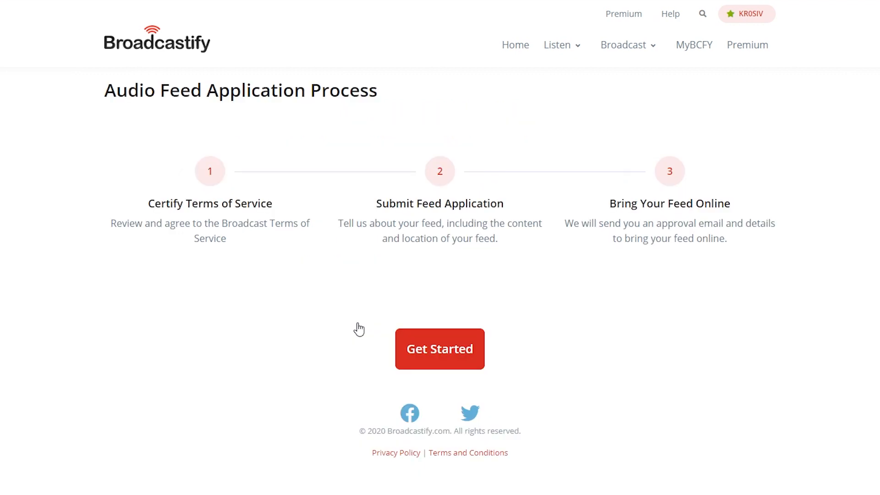
pyautogui.click(440, 351)
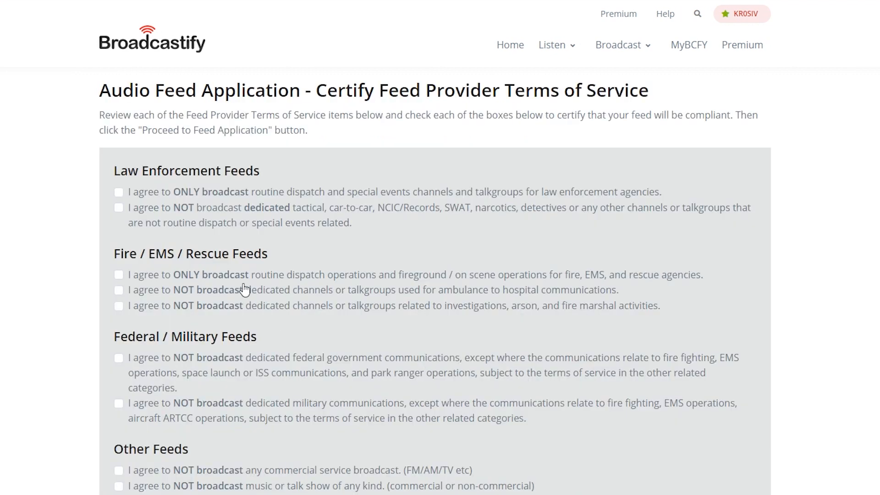
# Agree to all terms for Law Enforcement, Fire / EMS / Rescue and Federal / Military feeds
pyautogui.click(119, 193)
pyautogui.click(119, 208)
pyautogui.click(118, 275)
pyautogui.click(118, 291)
pyautogui.click(118, 404)
# Agree to all nine broadcast restrictions under Other Feeds, from commercial broadcasts through inappropriate content
pyautogui.scroll(-5, 186, 365)
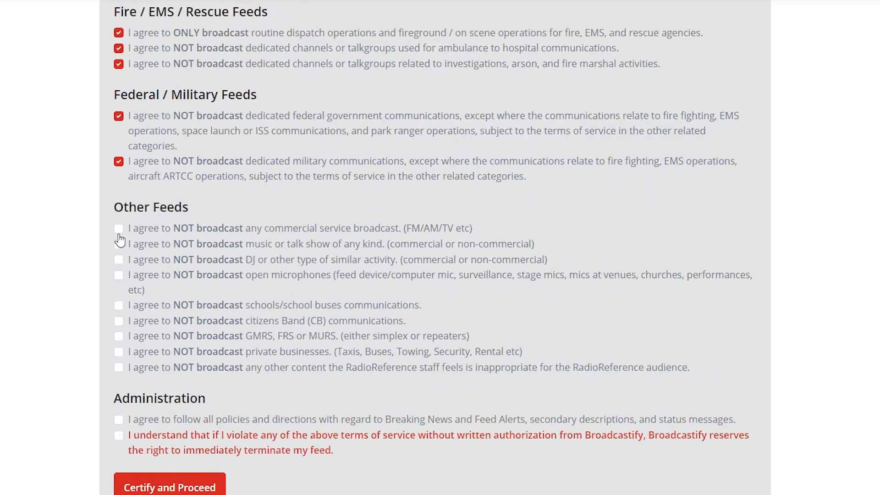
pyautogui.click(119, 228)
pyautogui.click(118, 244)
pyautogui.click(119, 259)
pyautogui.click(118, 275)
pyautogui.click(119, 305)
pyautogui.click(119, 320)
pyautogui.click(118, 336)
pyautogui.click(118, 352)
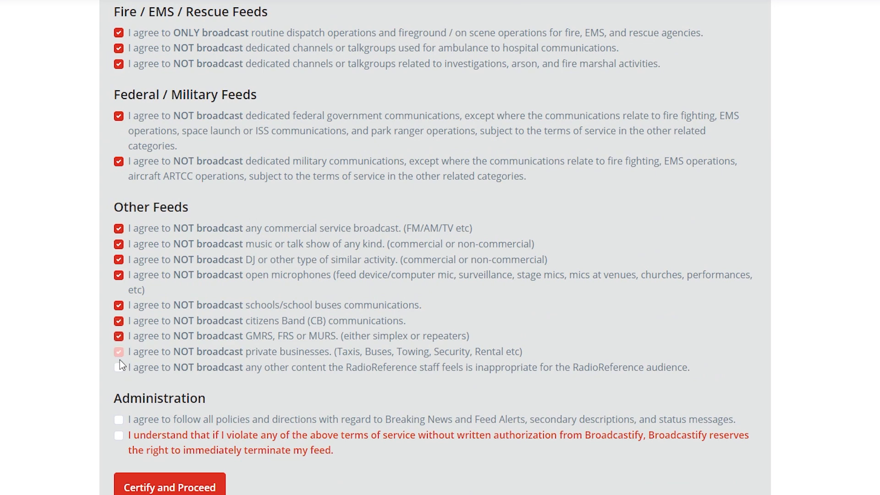
pyautogui.click(119, 368)
# Accept both Administration terms, then certify and proceed to the feed details
pyautogui.click(119, 420)
pyautogui.click(119, 435)
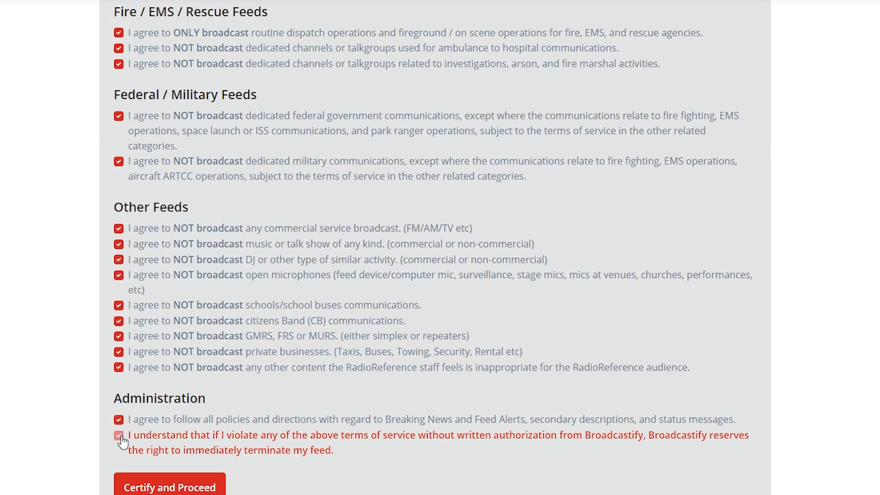
pyautogui.click(169, 488)
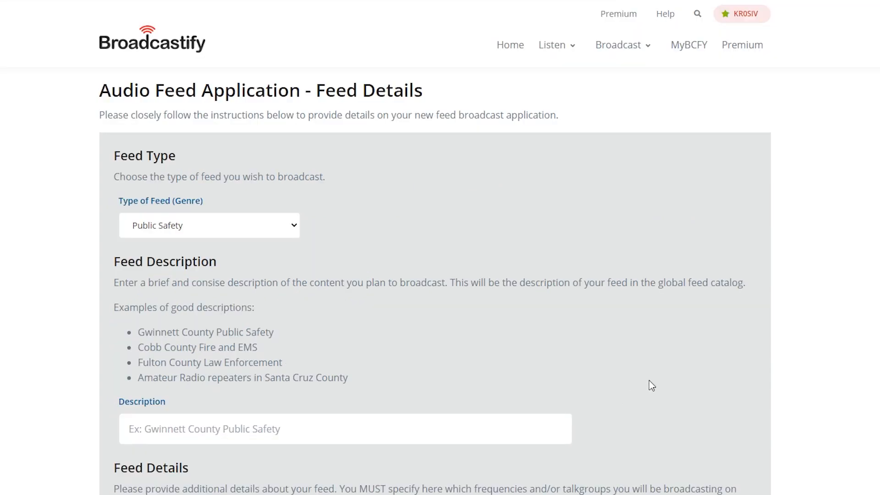
# Enter "Lake County Public Safety" as the feed description, leaving the feed genre as Public Safety
pyautogui.scroll(-3, 662, 337)
pyautogui.scroll(-1, 663, 301)
pyautogui.click(340, 246)
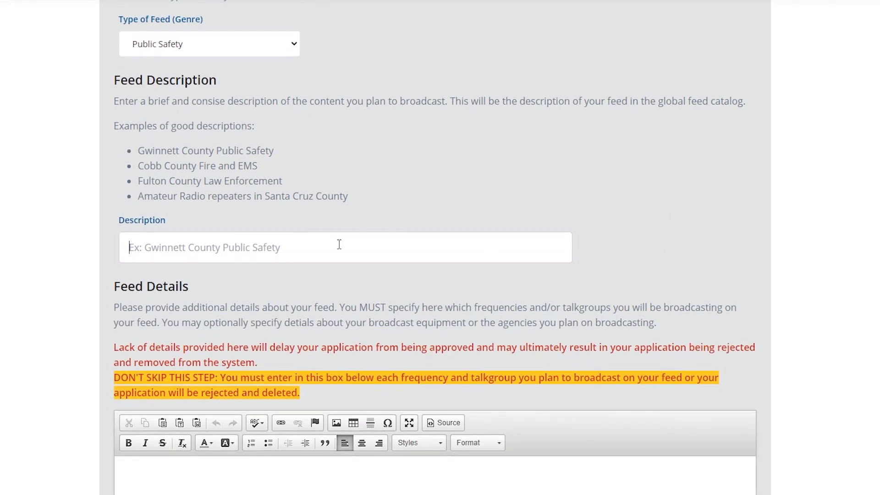
pyautogui.write('Lake C')
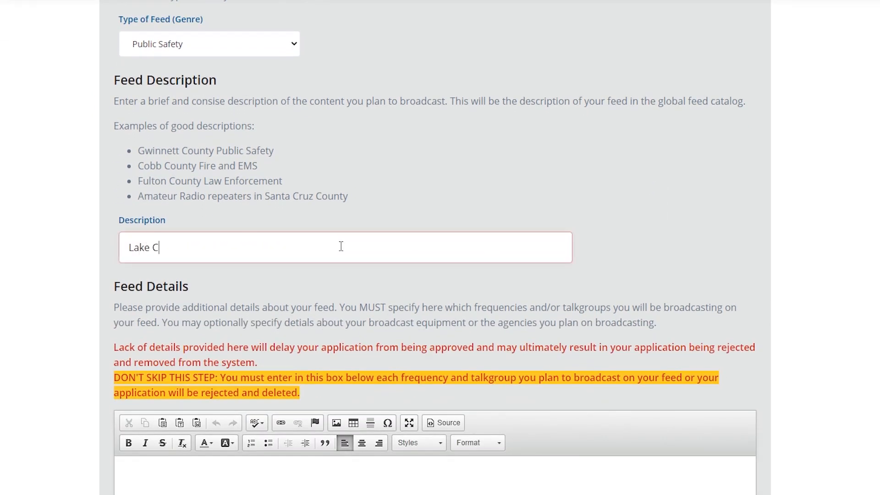
pyautogui.write('ounty Public Safety')
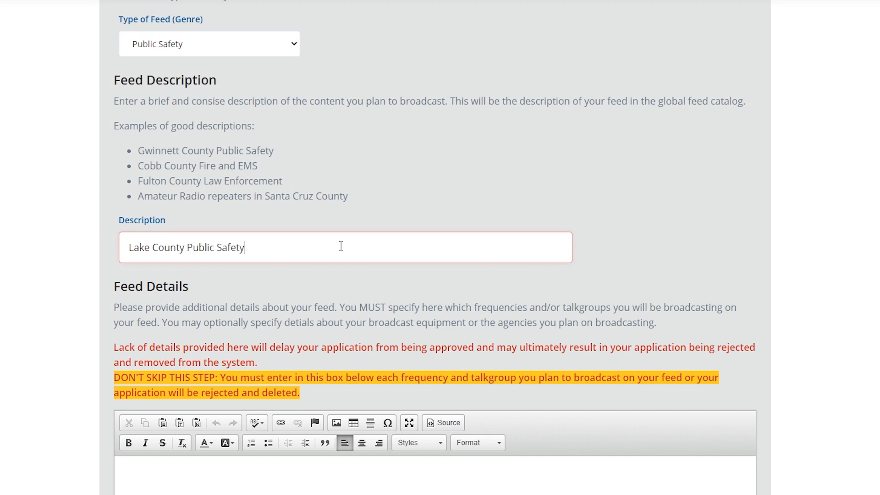
pyautogui.press('Tab')
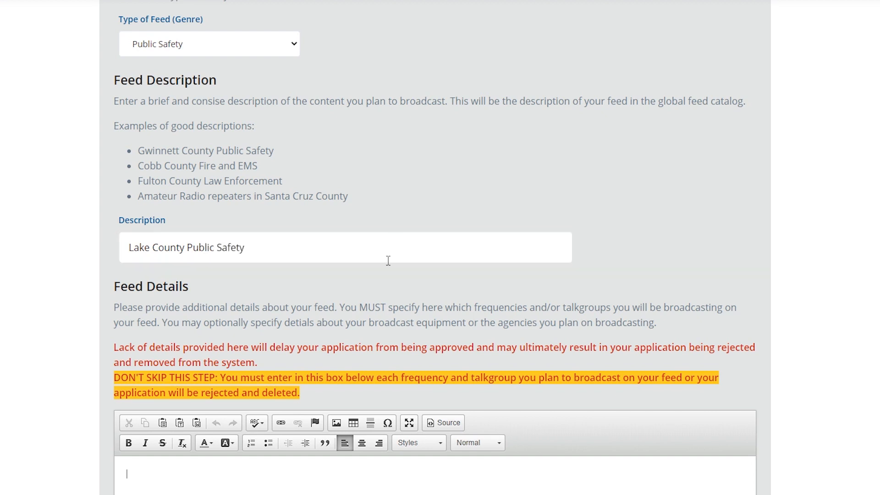
# Examine the Feed Details warning about listing every frequency and talkgroup planned for broadcast
pyautogui.scroll(-5, 389, 260)
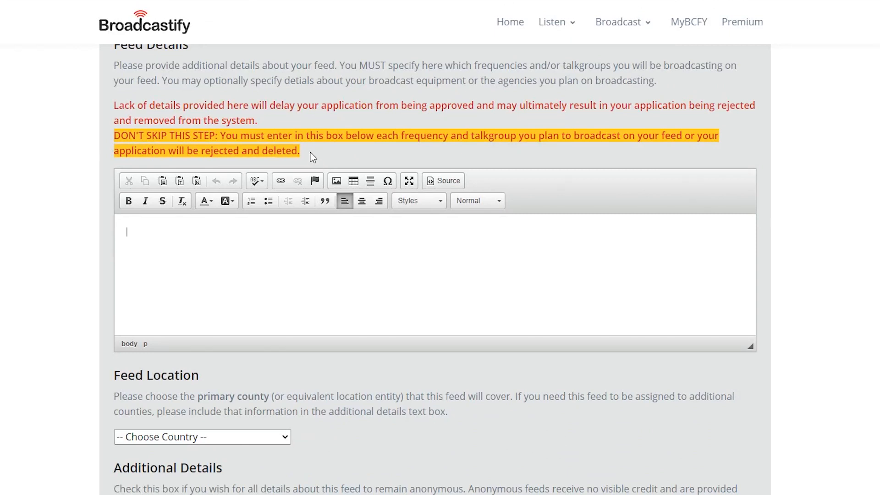
pyautogui.moveTo(310, 154); pyautogui.dragTo(116, 113)
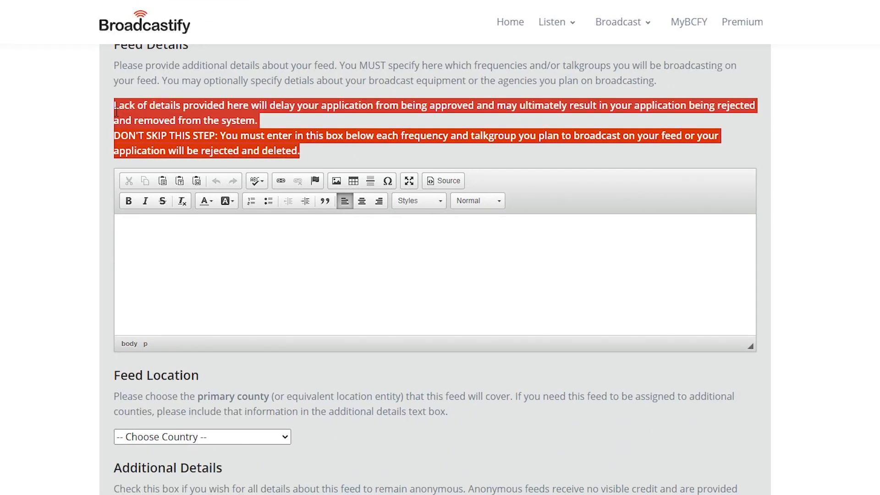
pyautogui.click(530, 156)
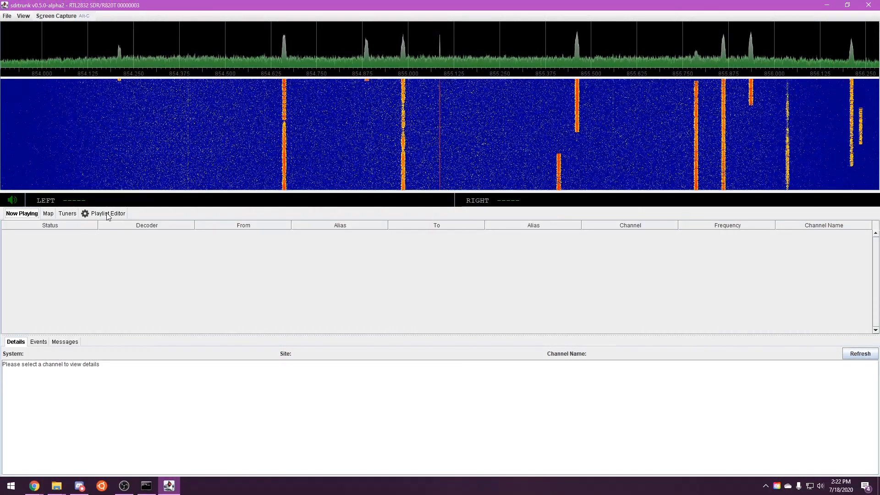
# In sdrtrunk, open the Playlist Editor's Radio Reference login dialog
pyautogui.click(108, 214)
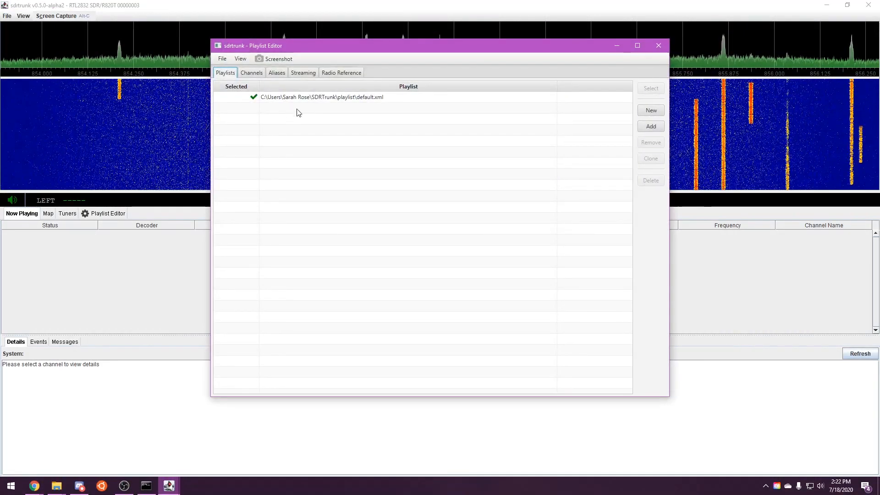
pyautogui.click(330, 74)
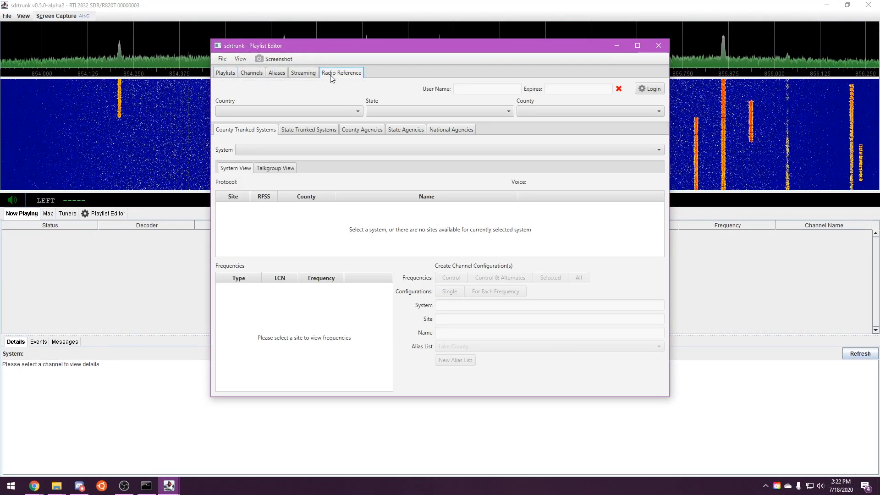
pyautogui.click(650, 88)
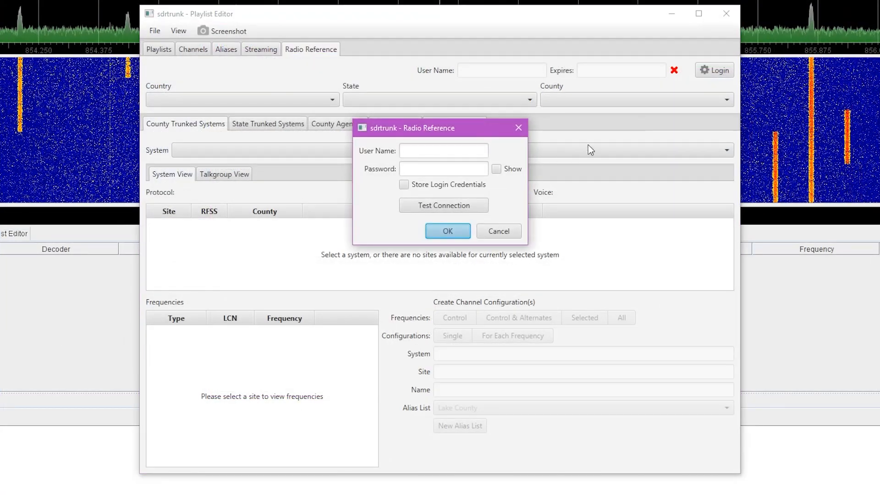
# Enter the account user name in the Radio Reference login
pyautogui.click(465, 151)
pyautogui.write('k')
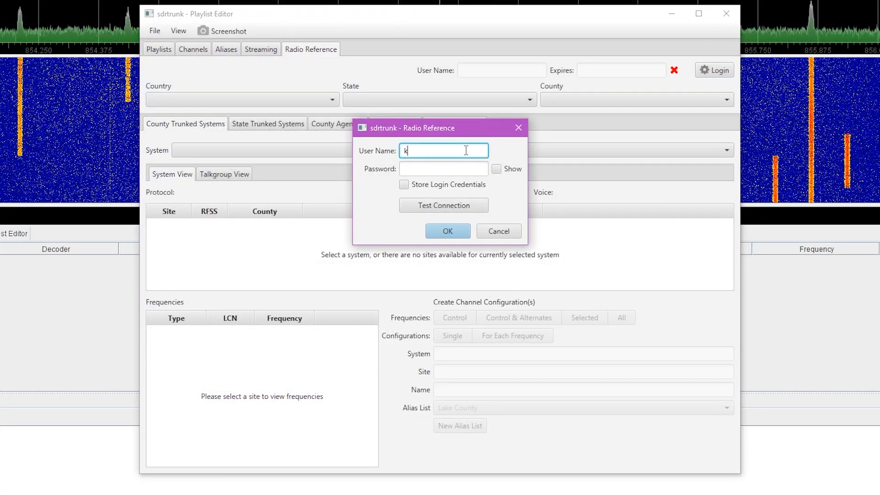
pyautogui.write('r0s')
pyautogui.press('BackSpace')
pyautogui.press('BackSpace')
pyautogui.press('BackSpace')
pyautogui.write('r0')
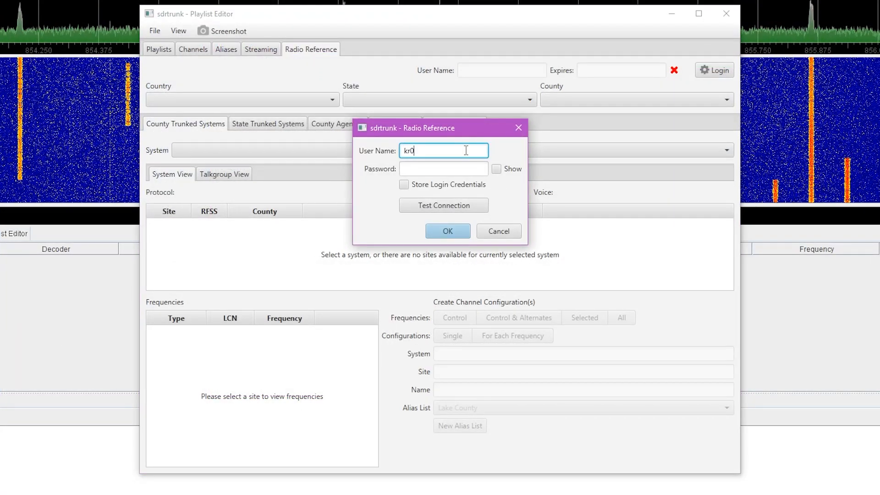
pyautogui.write('siv')
# Enter the account password, enable Store Login Credentials and log in to Radio Reference
pyautogui.press('Tab')
pyautogui.write('*********')
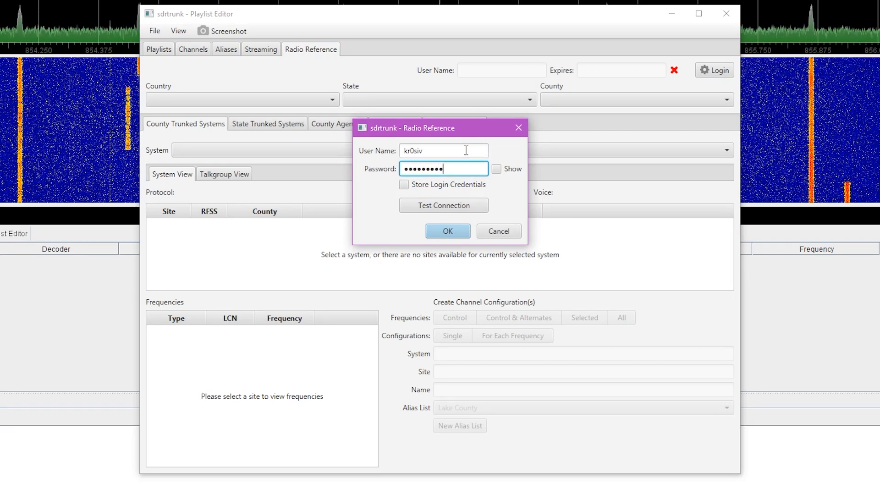
pyautogui.write('*')
pyautogui.press('Tab')
pyautogui.press('space')
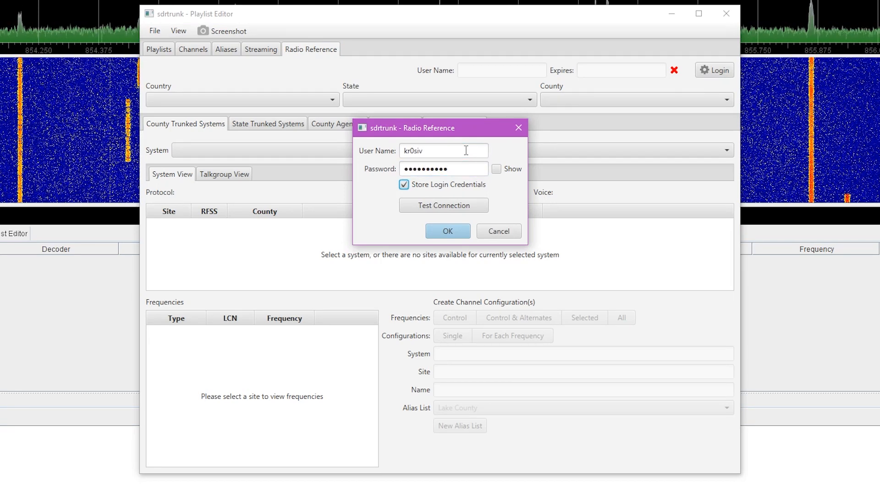
pyautogui.click(446, 231)
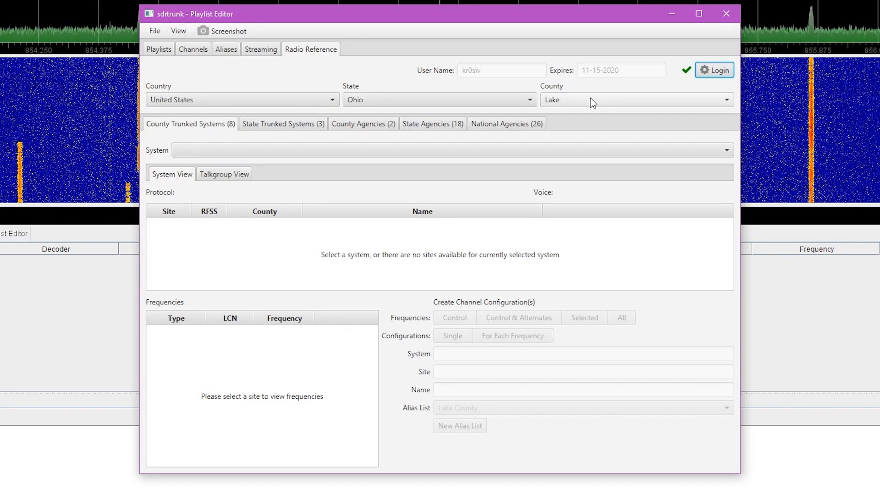
# Show the state trunked system Ohio MARCS-IP, sort its sites by county and select the Lake County site
pyautogui.click(309, 130)
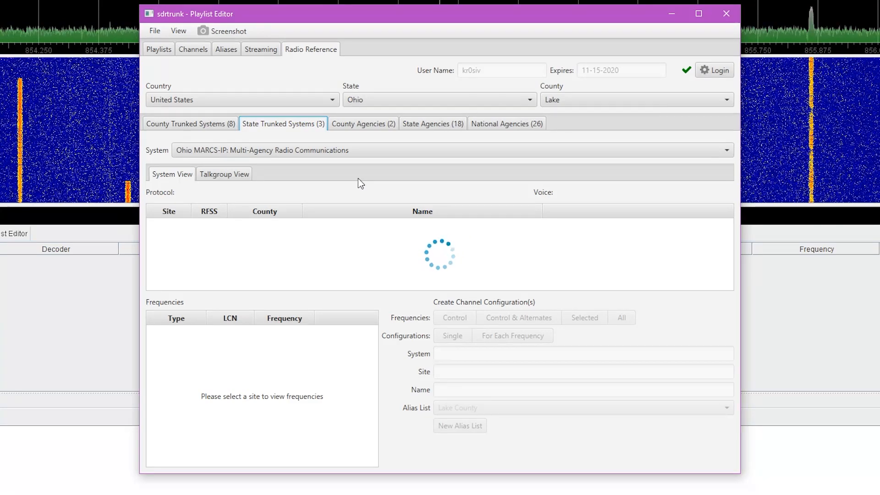
pyautogui.click(272, 211)
pyautogui.scroll(-10, 271, 259)
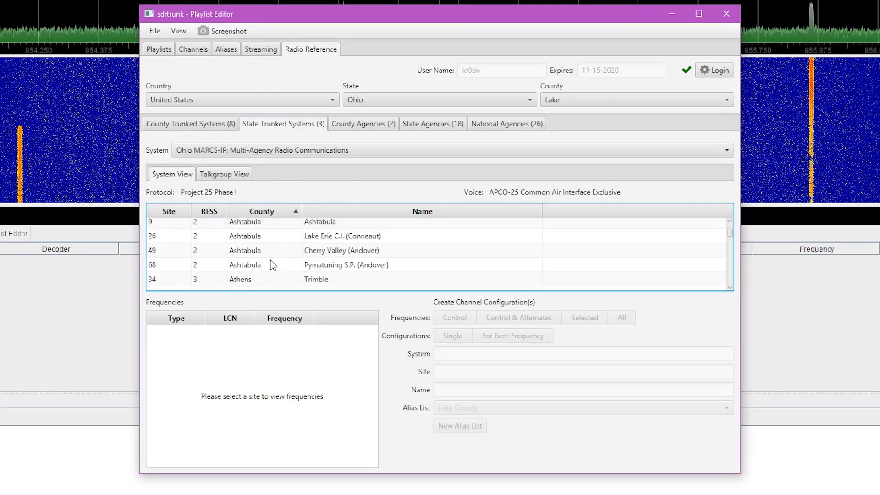
pyautogui.scroll(-10, 270, 269)
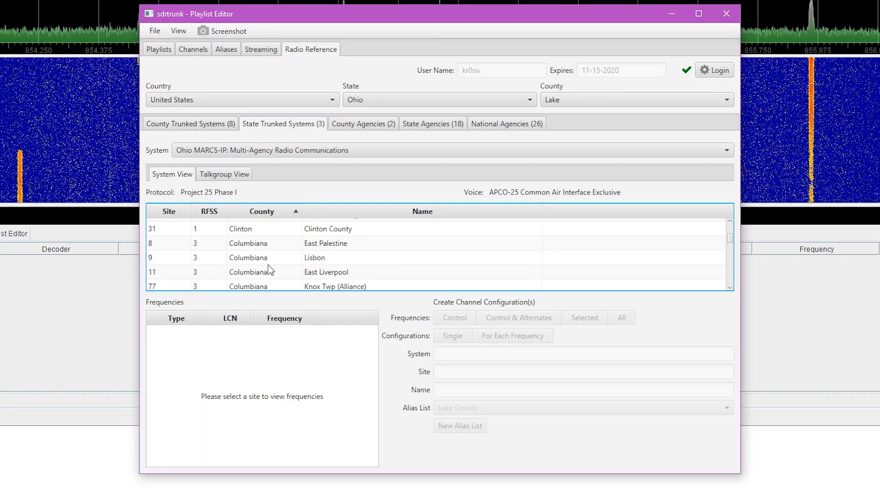
pyautogui.scroll(-10, 270, 269)
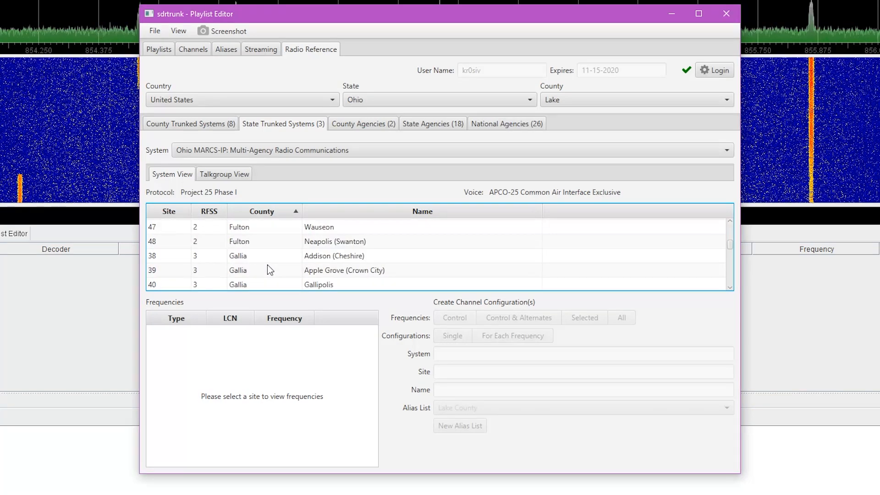
pyautogui.scroll(-8, 269, 267)
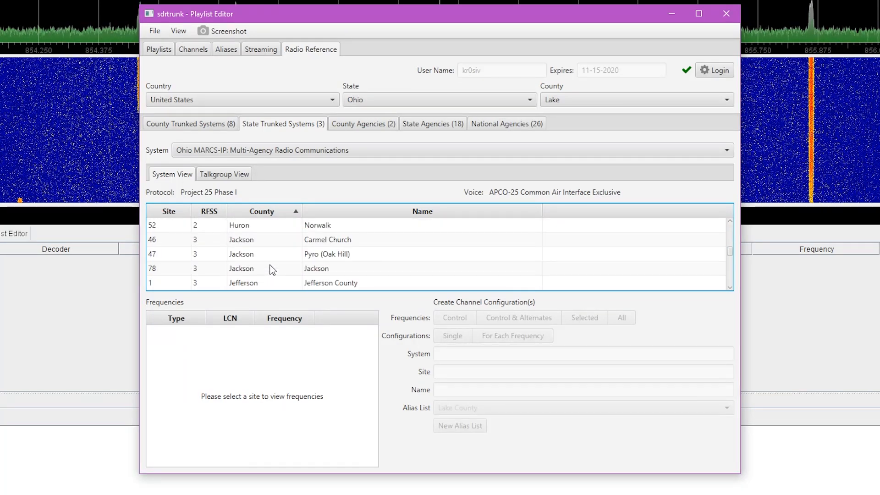
pyautogui.click(270, 265)
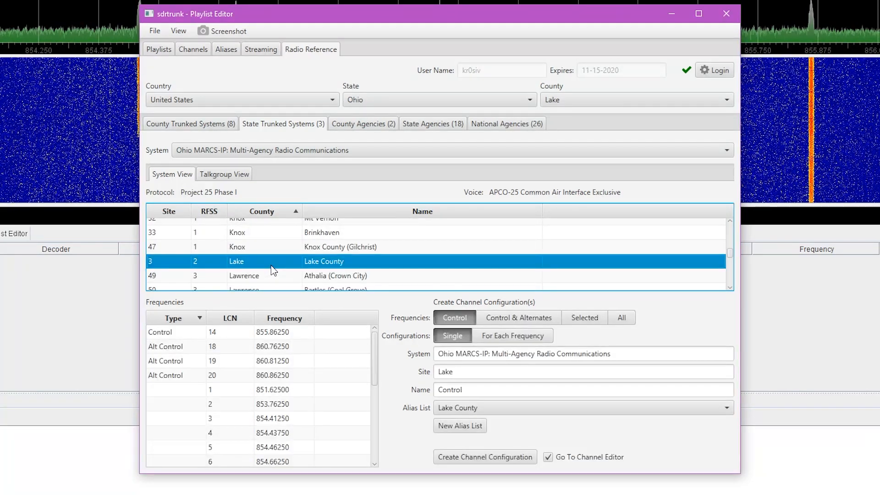
# Create the alias list Lake County Broadcastify and create the Lake site's control channel configuration without going to the channel editor
pyautogui.click(464, 431)
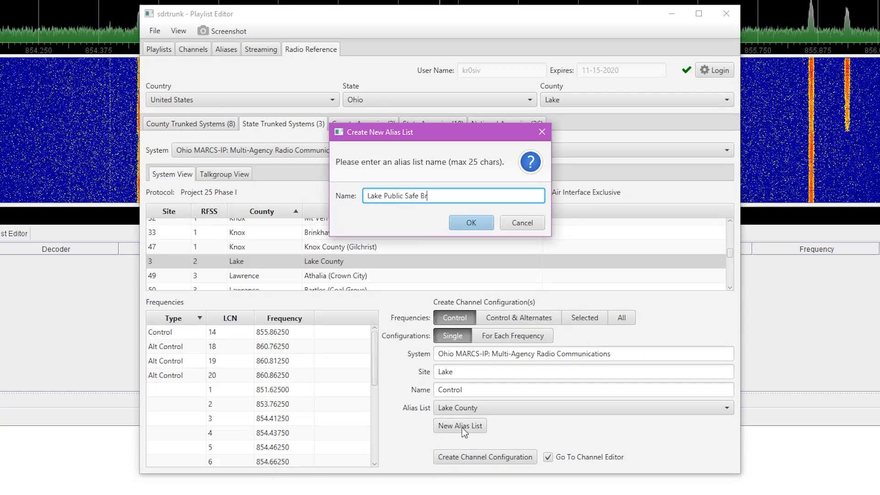
pyautogui.hotkey('ctrl', 'a')
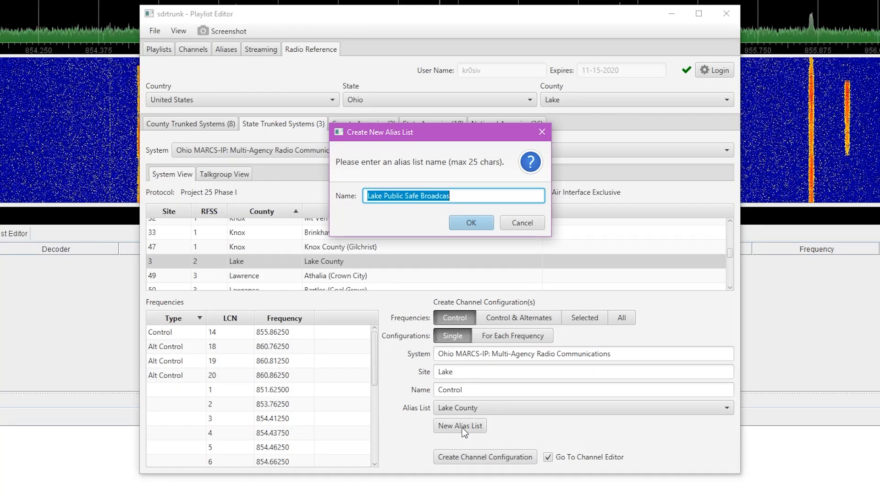
pyautogui.write('Lake')
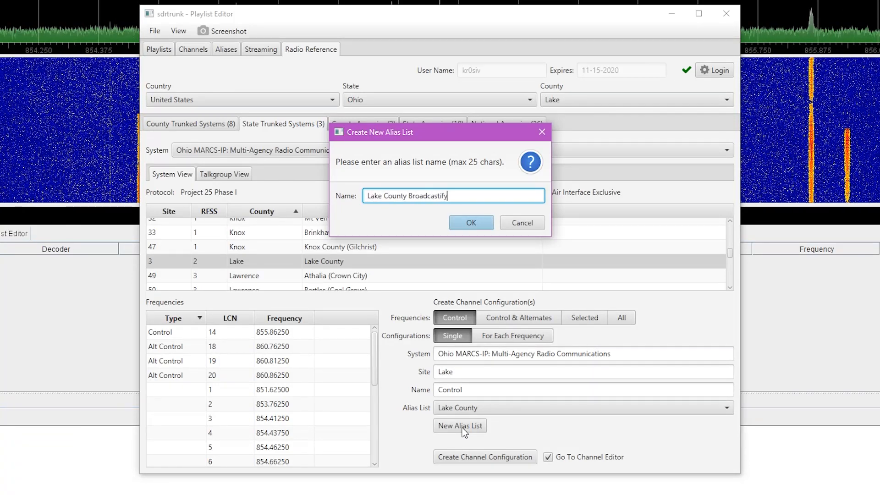
pyautogui.click(472, 222)
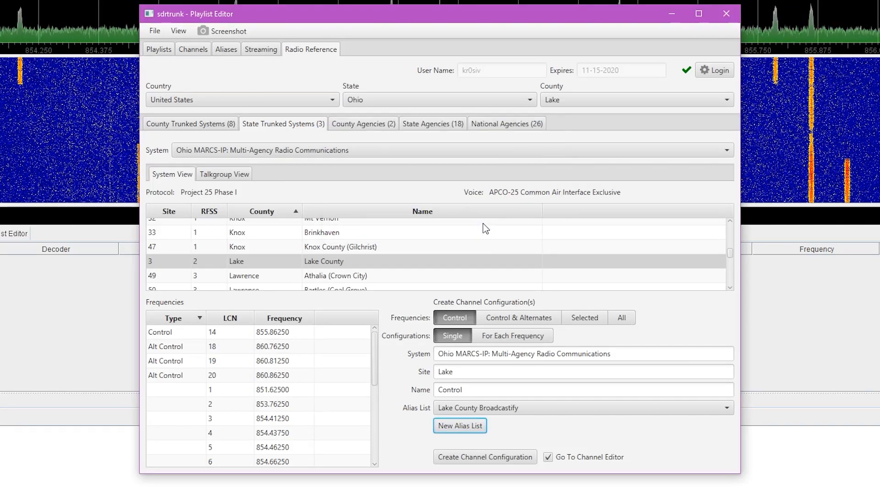
pyautogui.click(549, 457)
pyautogui.click(503, 458)
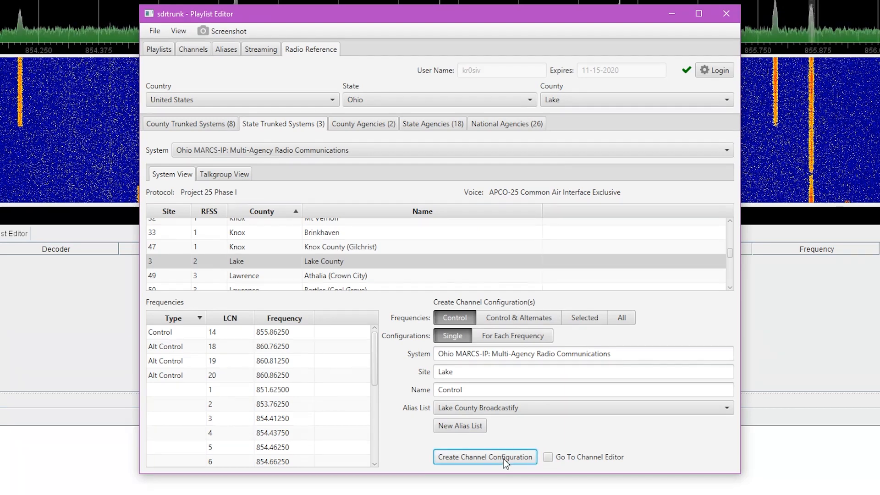
# In the talkgroup view, set Lake County Broadcastify as the import alias list and show the category Lake County (43) Fire/EMS/Hospital
pyautogui.click(218, 177)
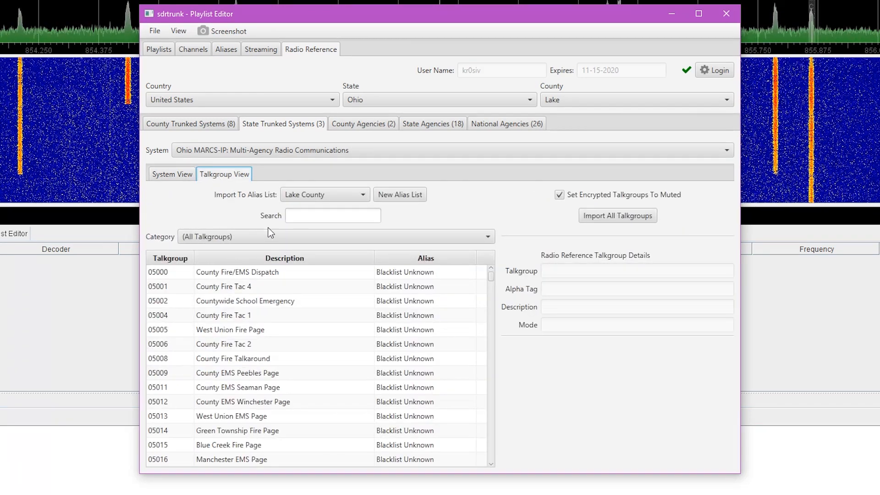
pyautogui.click(294, 193)
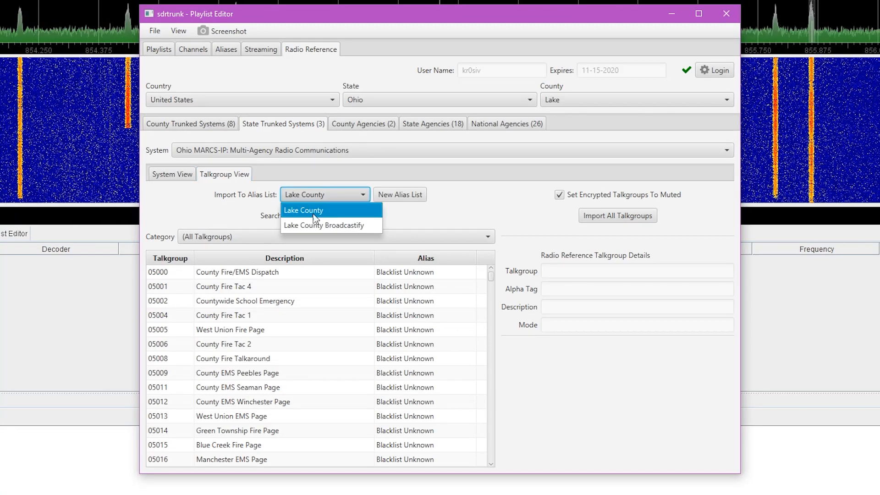
pyautogui.click(320, 227)
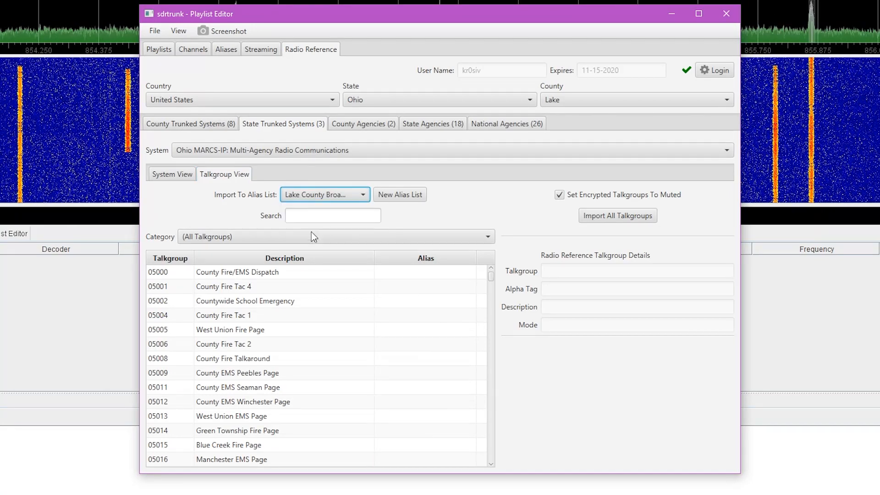
pyautogui.click(273, 237)
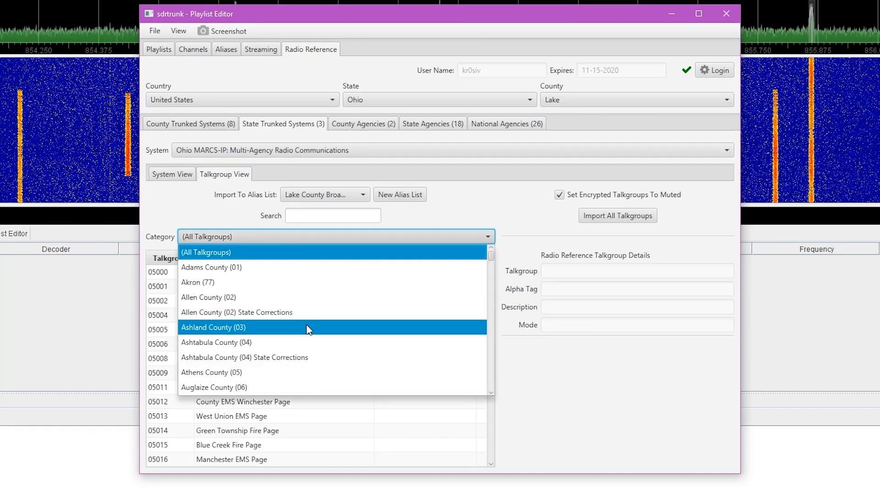
pyautogui.scroll(-20, 306, 327)
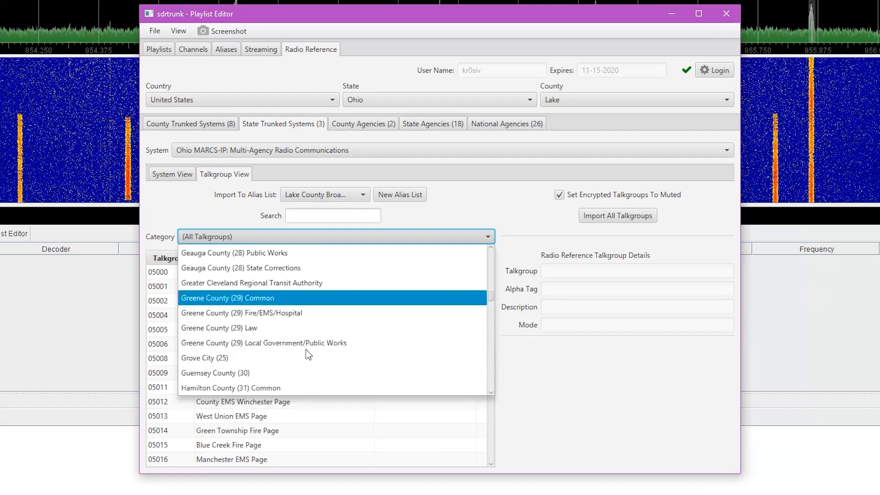
pyautogui.scroll(-12, 306, 350)
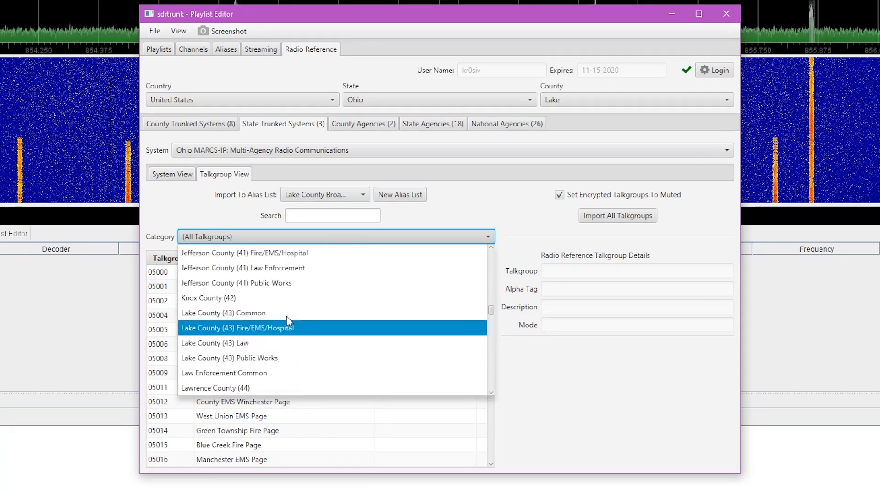
pyautogui.click(281, 312)
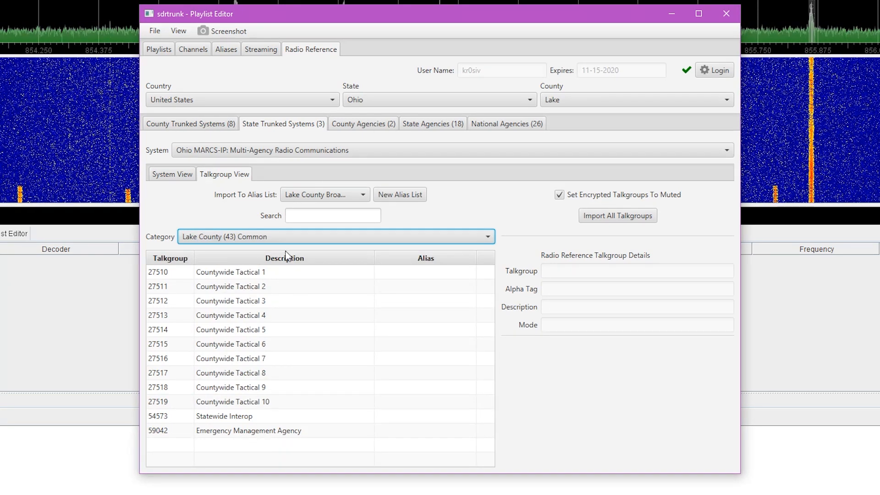
pyautogui.click(285, 236)
pyautogui.click(270, 330)
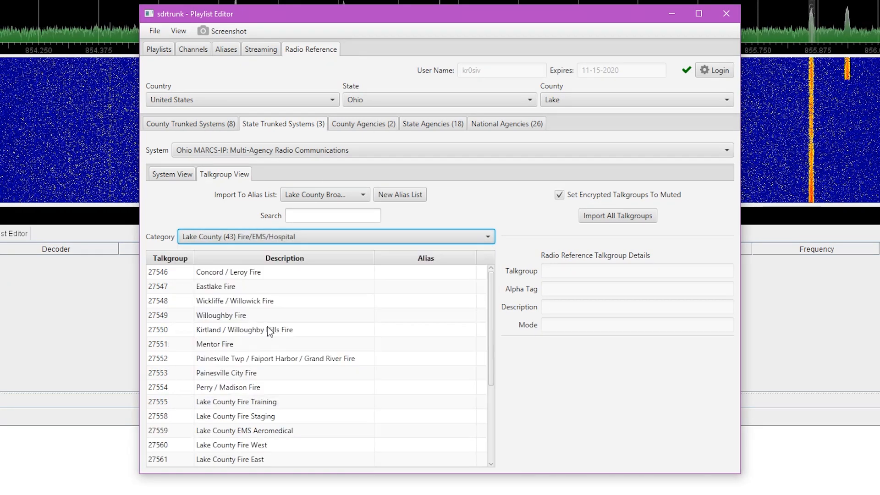
# Create talkgroup aliases for fire talkgroups 27546 to 27550, from Concord / Leroy Fire through Kirtland / Willoughby Hills Fire
pyautogui.click(255, 275)
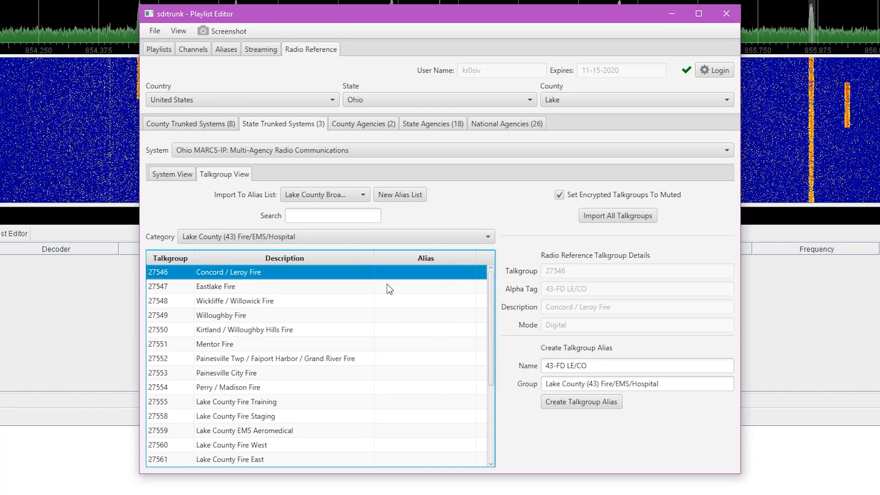
pyautogui.click(592, 403)
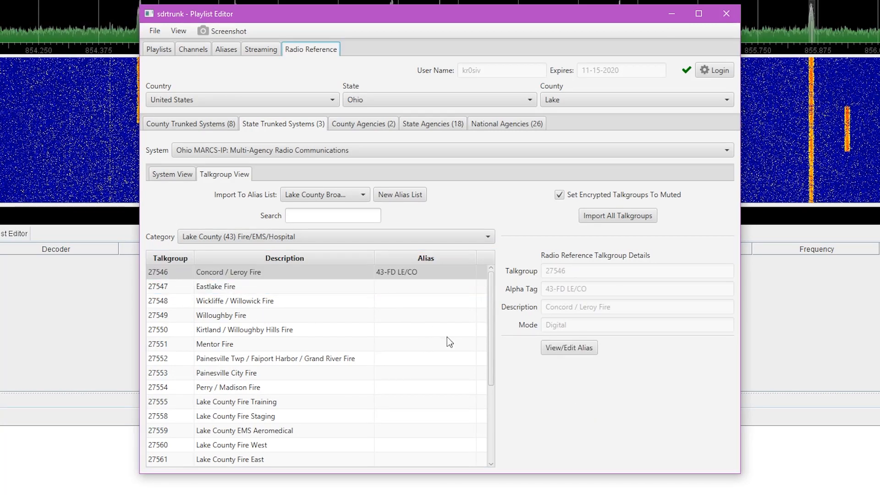
pyautogui.click(393, 288)
pyautogui.click(565, 404)
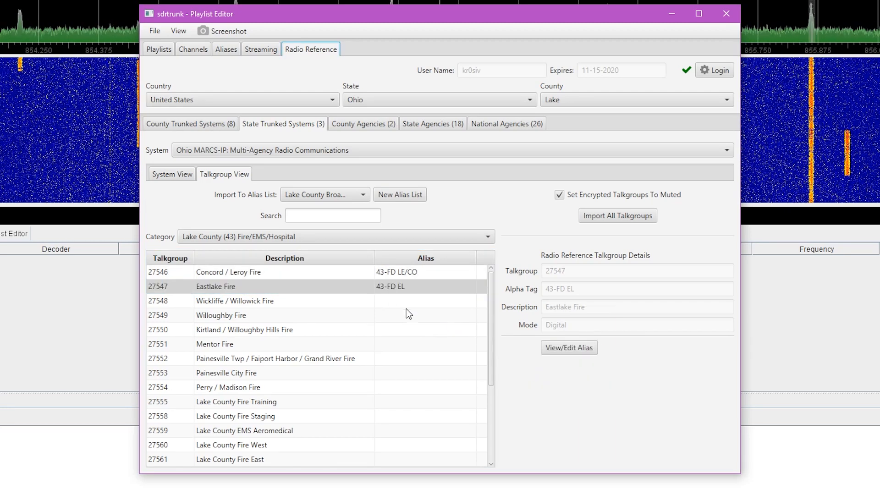
pyautogui.click(398, 301)
pyautogui.click(566, 404)
pyautogui.click(306, 317)
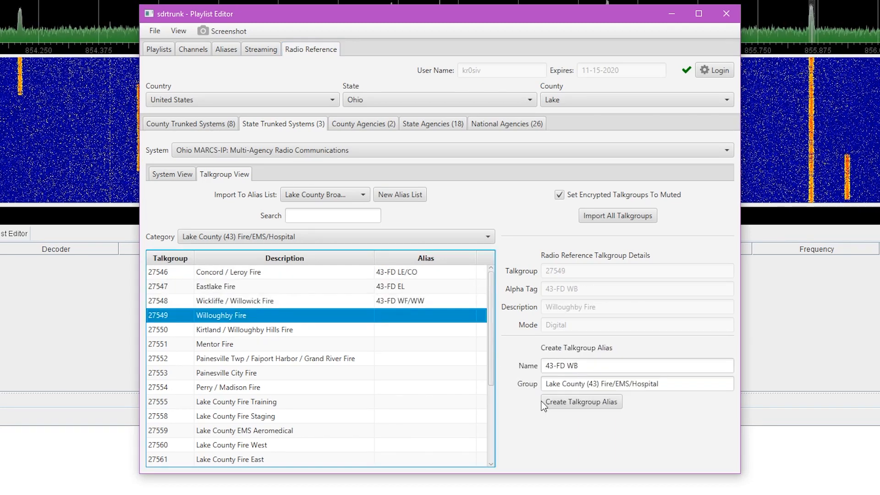
pyautogui.click(557, 403)
pyautogui.click(398, 332)
pyautogui.click(556, 403)
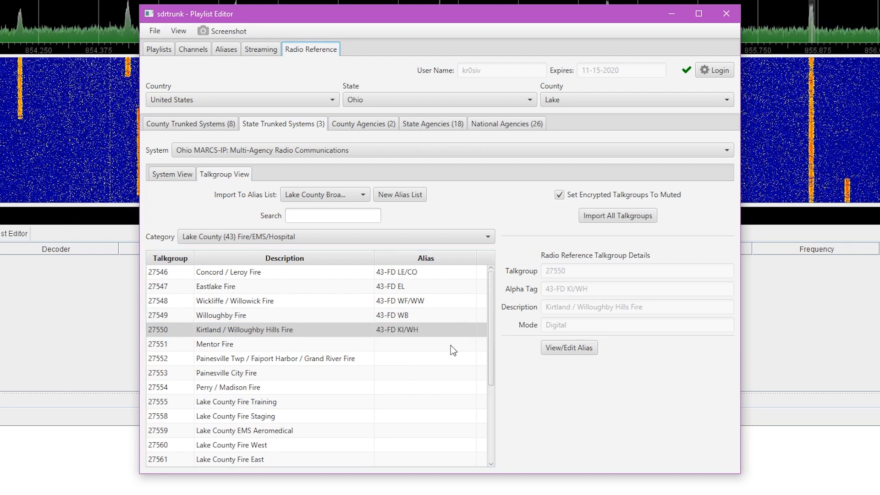
# Create talkgroup aliases for fire talkgroups 27551 to 27554, from Mentor Fire through Perry / Madison Fire
pyautogui.click(450, 344)
pyautogui.click(577, 403)
pyautogui.click(417, 359)
pyautogui.click(572, 403)
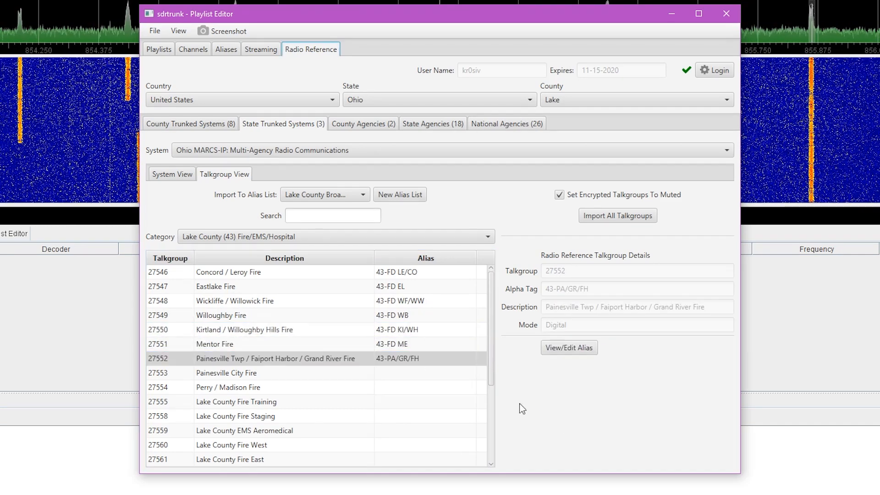
pyautogui.click(477, 374)
pyautogui.click(571, 402)
pyautogui.click(426, 388)
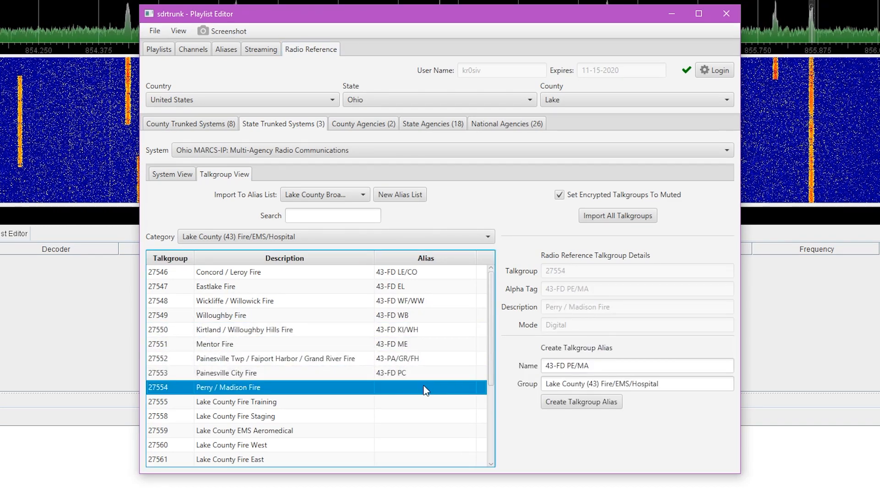
pyautogui.click(581, 402)
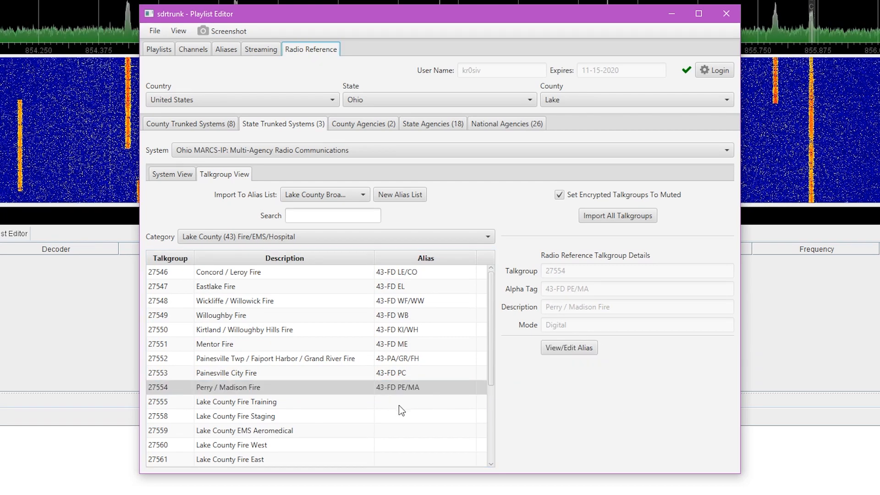
# Create a talkgroup alias for Mentor-on-the-Lake Fire, talkgroup 27713
pyautogui.click(402, 402)
pyautogui.scroll(-1, 434, 416)
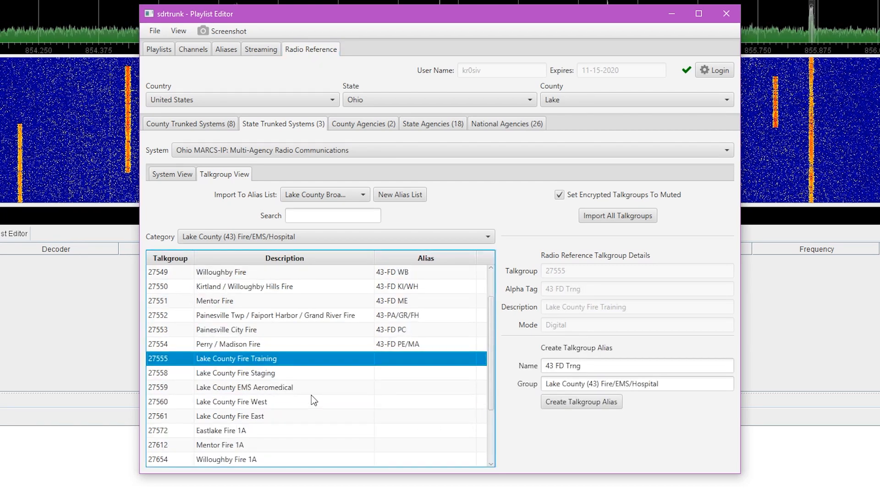
pyautogui.scroll(-2, 302, 407)
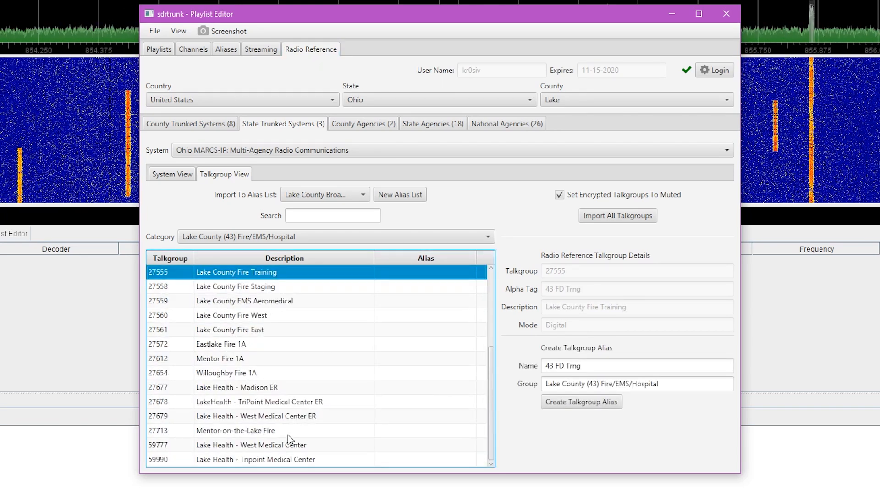
pyautogui.click(284, 430)
pyautogui.click(573, 402)
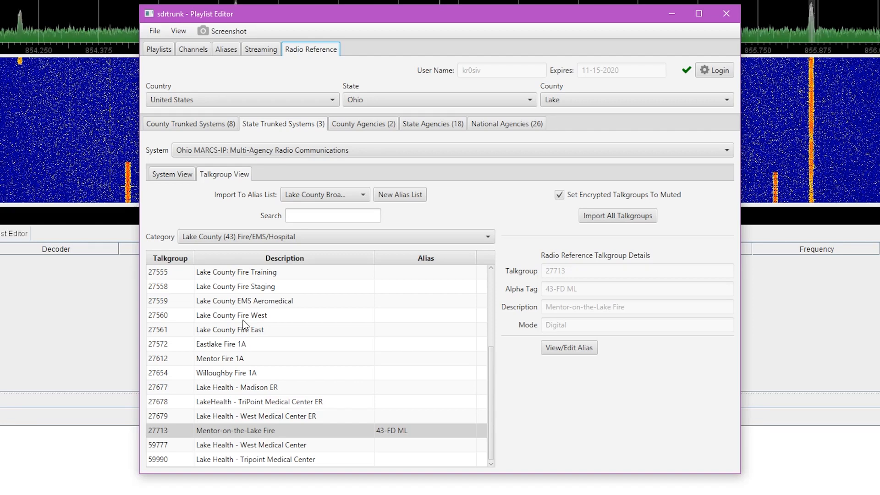
pyautogui.scroll(1, 244, 325)
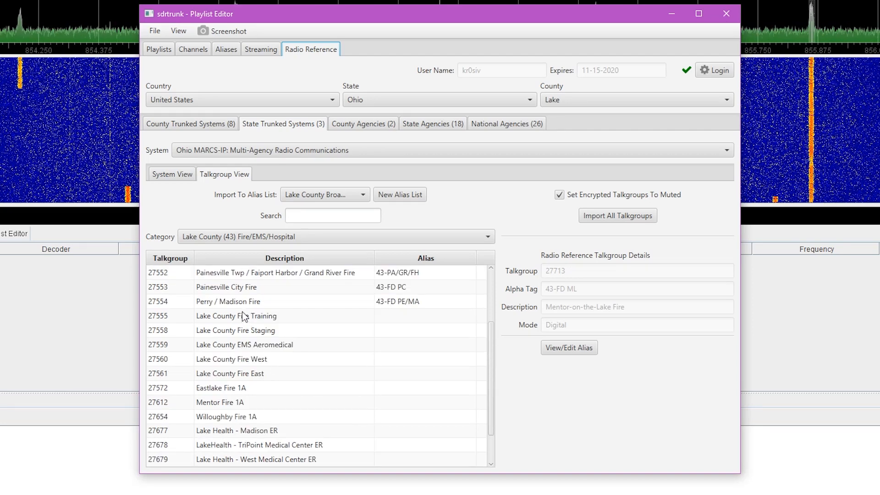
# In the category Lake County (43) Law, create talkgroup aliases for talkgroups 27506, 27507 and 27509
pyautogui.click(275, 236)
pyautogui.click(283, 343)
pyautogui.click(275, 272)
pyautogui.click(559, 401)
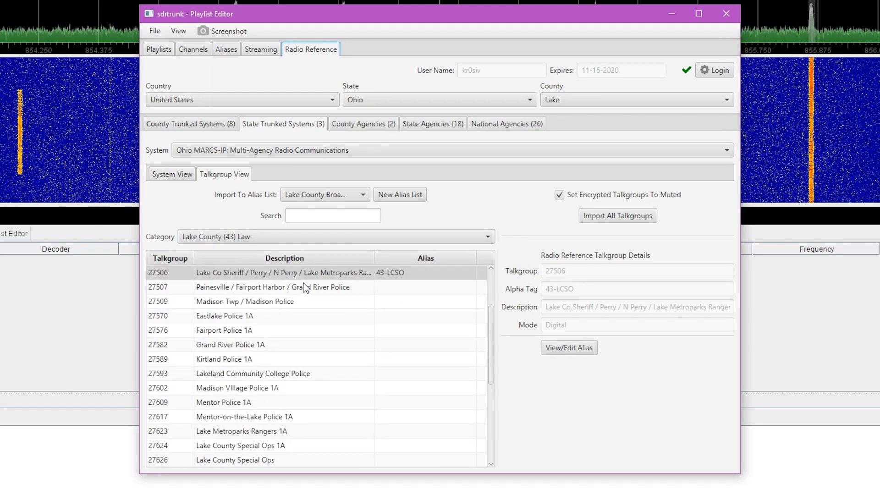
pyautogui.click(304, 288)
pyautogui.click(569, 402)
pyautogui.click(376, 303)
pyautogui.click(571, 402)
pyautogui.click(403, 316)
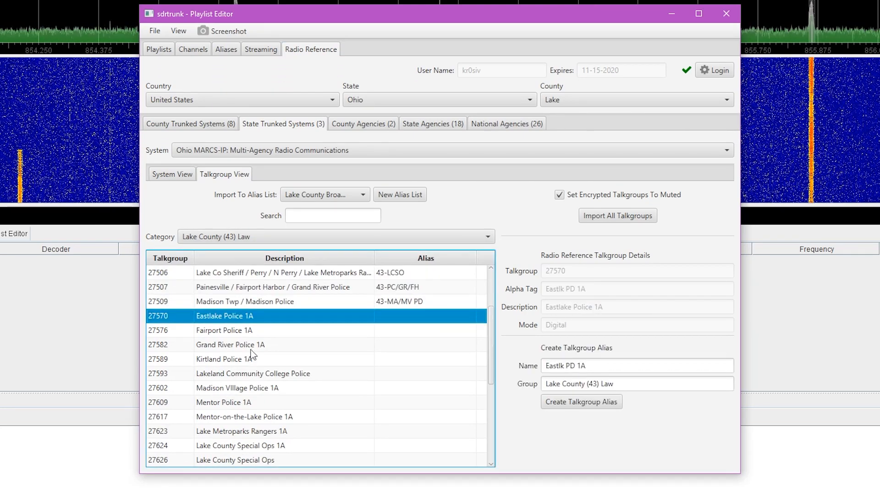
# Create talkgroup aliases for police talkgroups 27500 to 27502, covering Wickliffe / Willowick, Willoughby and Willoughby Hills
pyautogui.scroll(4, 272, 433)
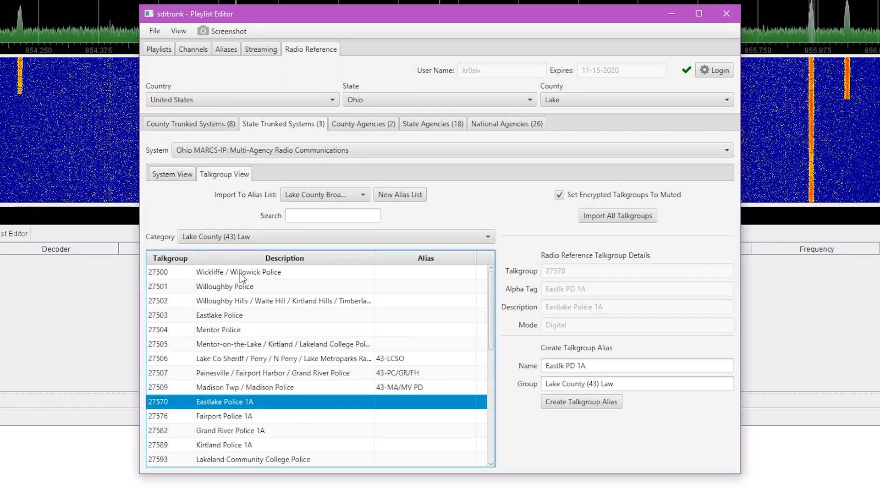
pyautogui.click(239, 273)
pyautogui.click(573, 403)
pyautogui.click(433, 290)
pyautogui.click(573, 404)
pyautogui.click(434, 298)
pyautogui.click(575, 407)
# Create talkgroup aliases for police talkgroups 27503 to 27505, covering Eastlake, Mentor and Mentor-on-the-Lake / Kirtland
pyautogui.click(433, 315)
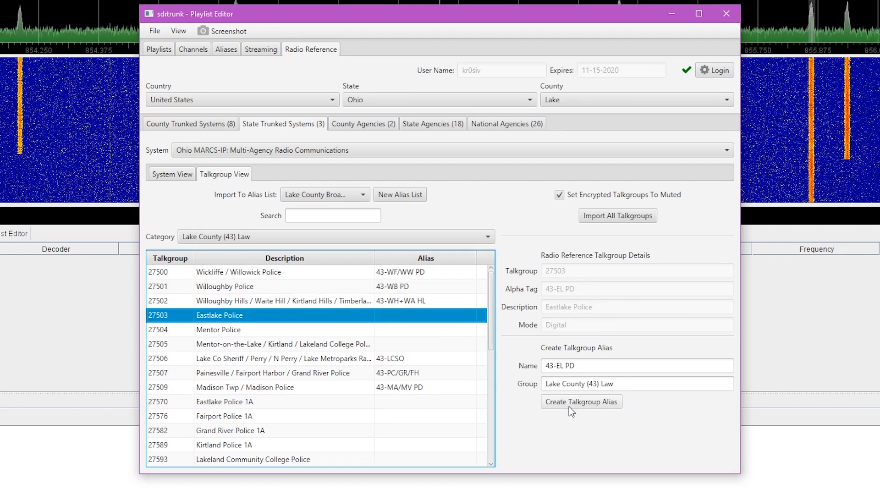
pyautogui.click(568, 405)
pyautogui.click(431, 330)
pyautogui.click(563, 404)
pyautogui.click(430, 343)
pyautogui.click(580, 404)
# In the category Lake County (43) Public Works, create a talkgroup alias for Lake County School Emergency
pyautogui.scroll(-1, 348, 358)
pyautogui.scroll(-6, 349, 358)
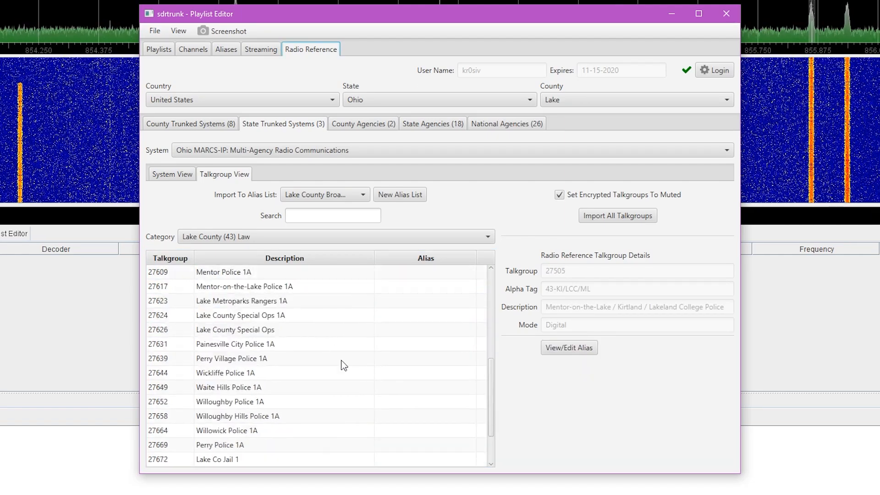
pyautogui.click(293, 236)
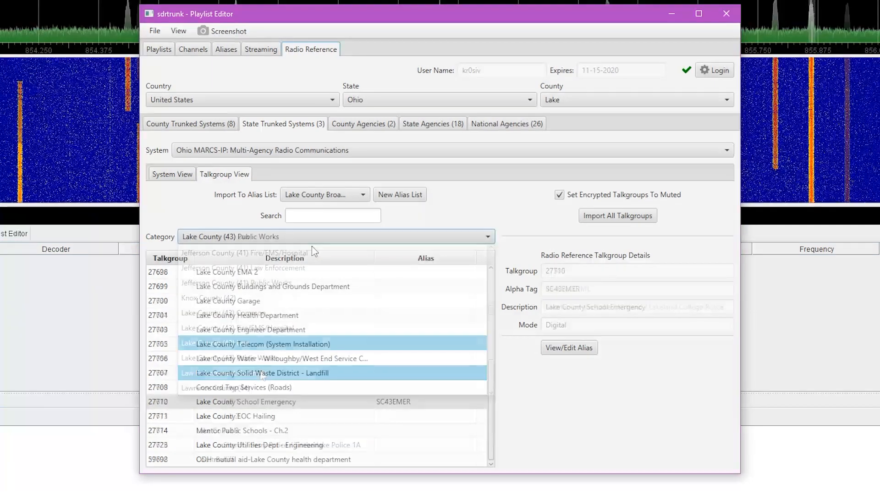
# Show the Lake County Broadcastify alias list in the alias editor and review its fire, law and public works aliases
pyautogui.click(215, 51)
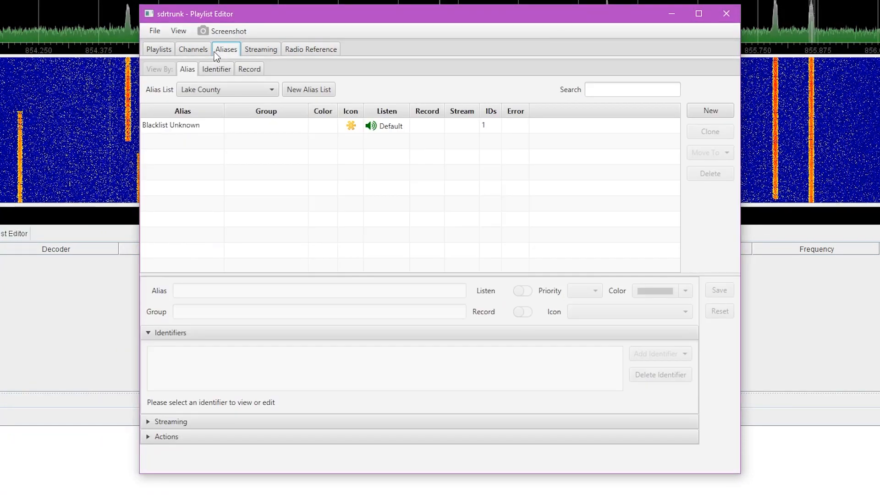
pyautogui.click(228, 92)
pyautogui.click(226, 122)
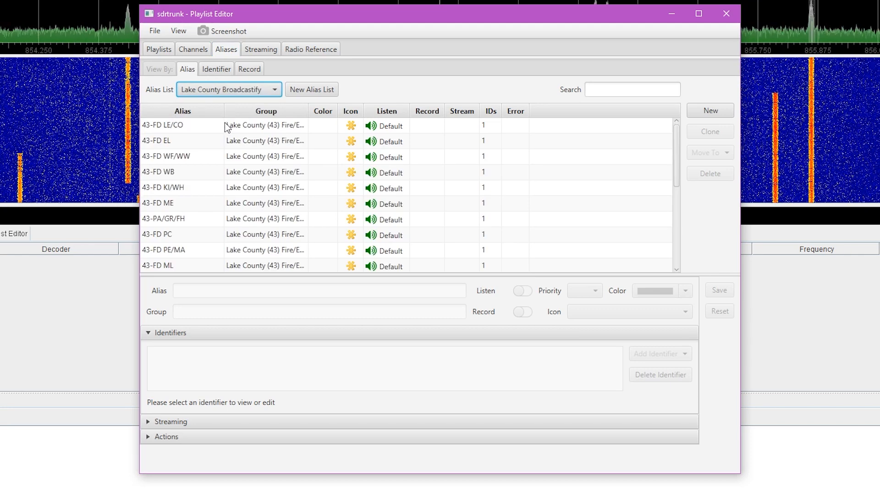
pyautogui.scroll(-1, 351, 188)
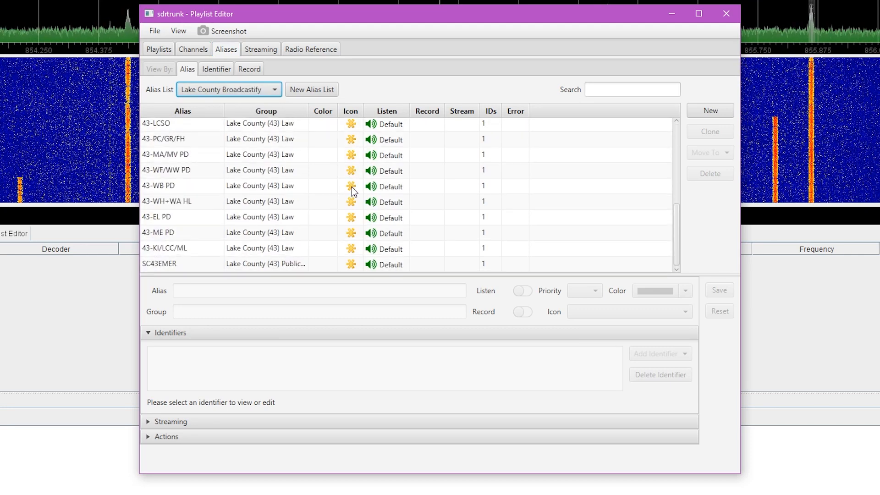
pyautogui.scroll(5, 351, 188)
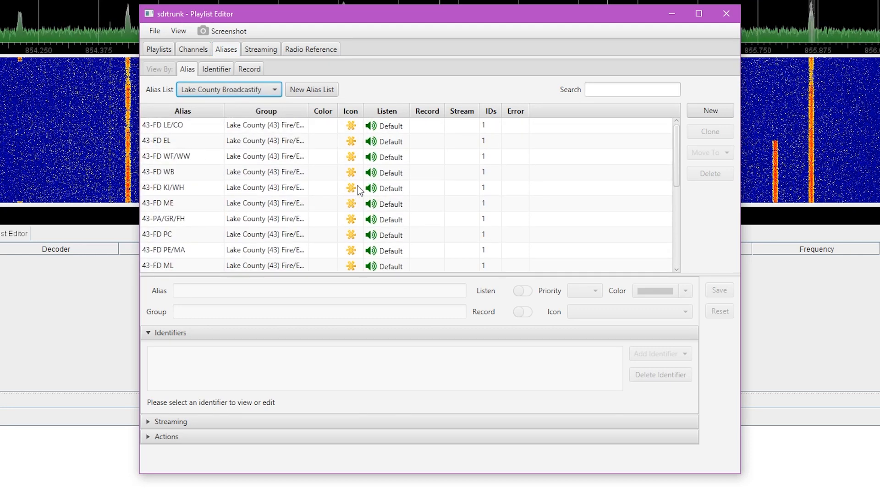
# Create an alias named Blacklisted in the Lake County Broadcastify list with listening turned off, and save it
pyautogui.click(722, 110)
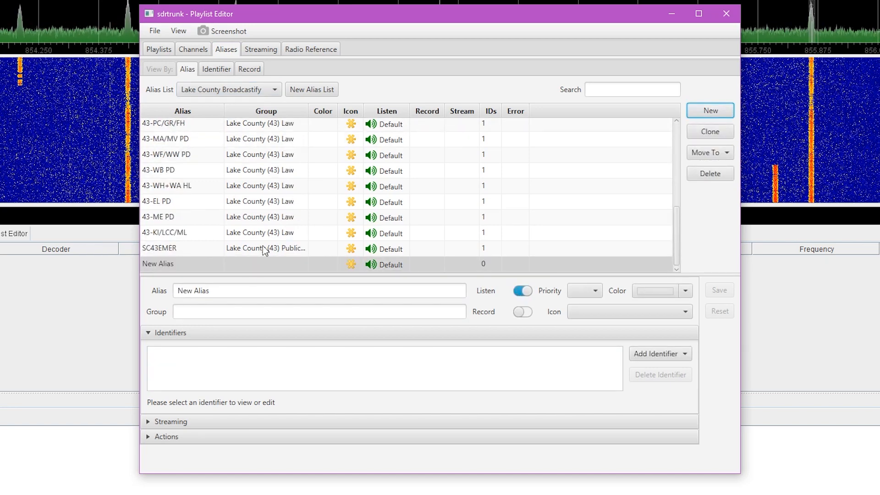
pyautogui.moveTo(245, 287); pyautogui.dragTo(98, 297)
pyautogui.write('B')
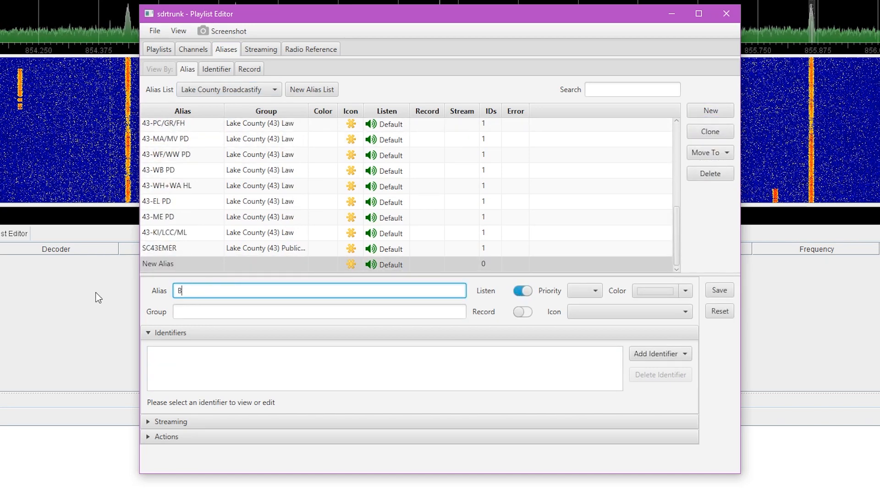
pyautogui.write('lacklisted')
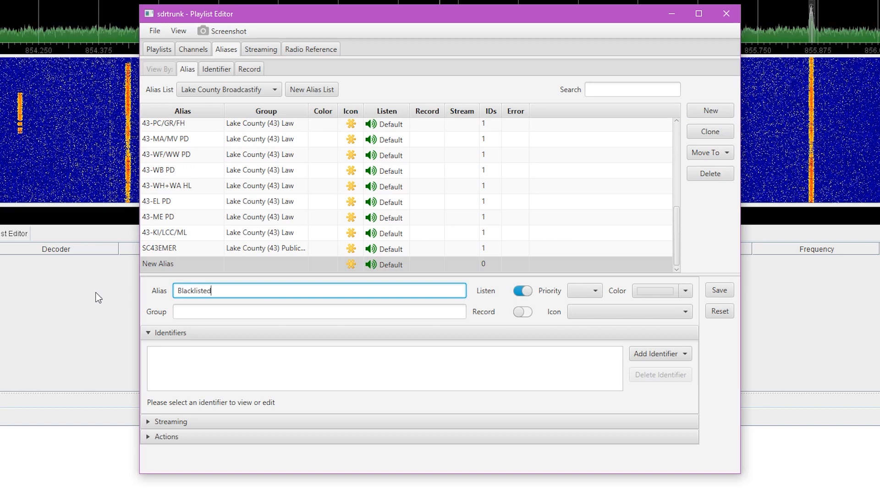
pyautogui.click(527, 290)
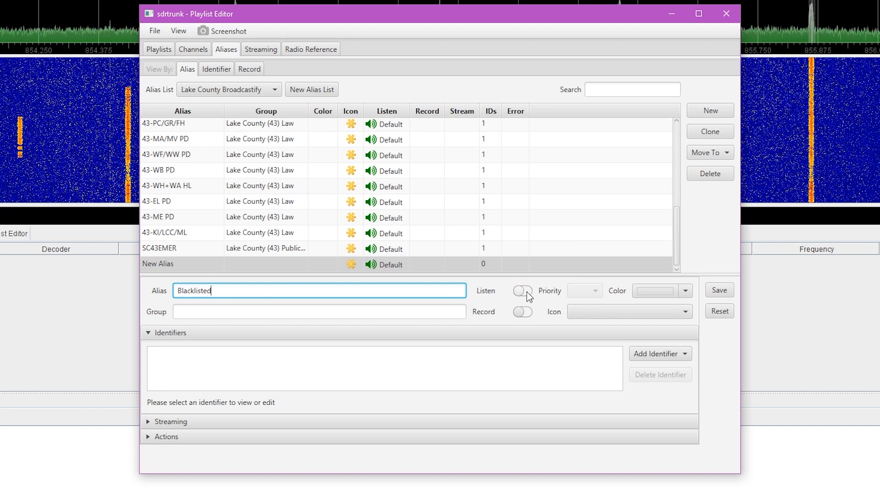
pyautogui.click(718, 291)
# Add an APCO-25 talkgroup range identifier from 0 to 65535 to the Blacklisted alias and save it
pyautogui.click(641, 357)
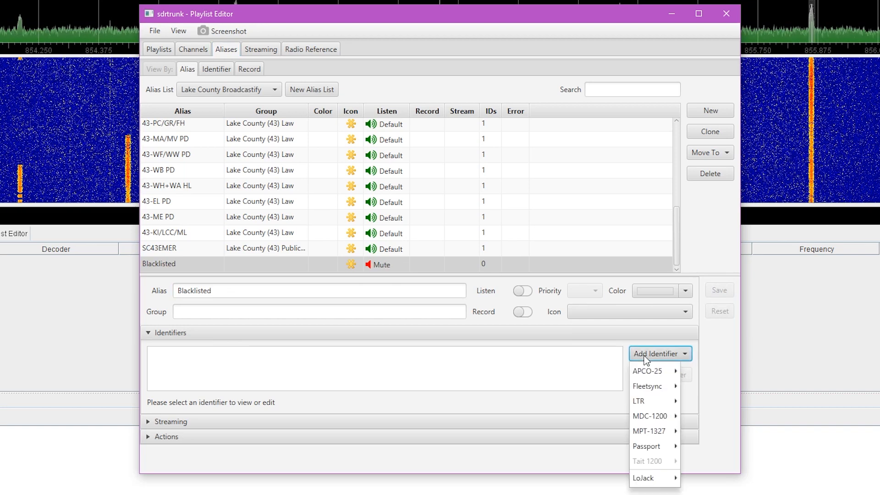
pyautogui.moveTo(657, 371)
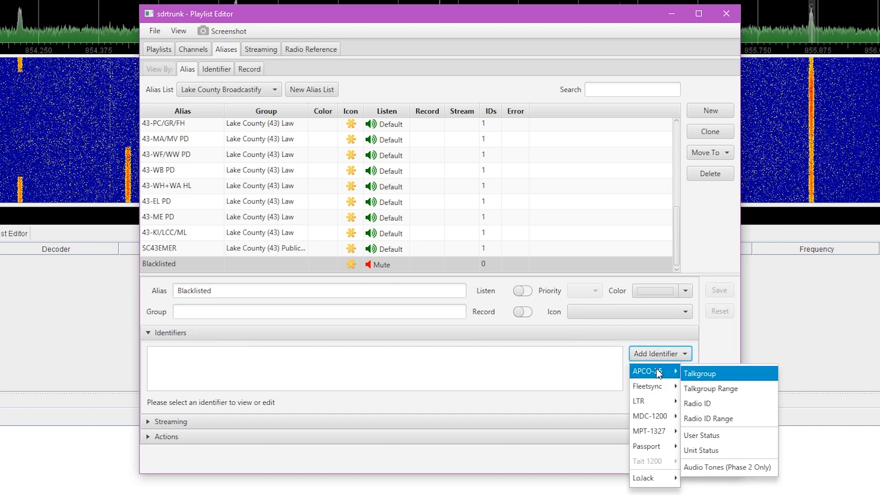
pyautogui.click(716, 390)
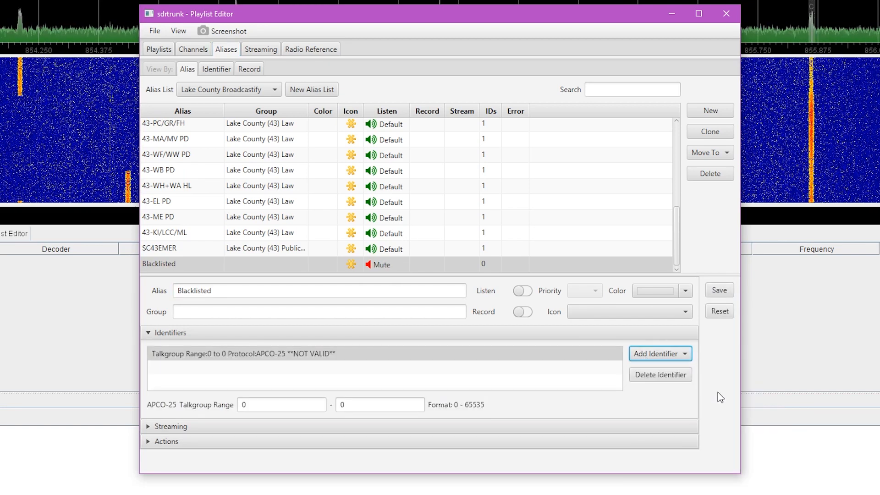
pyautogui.doubleClick(399, 405)
pyautogui.write('65535')
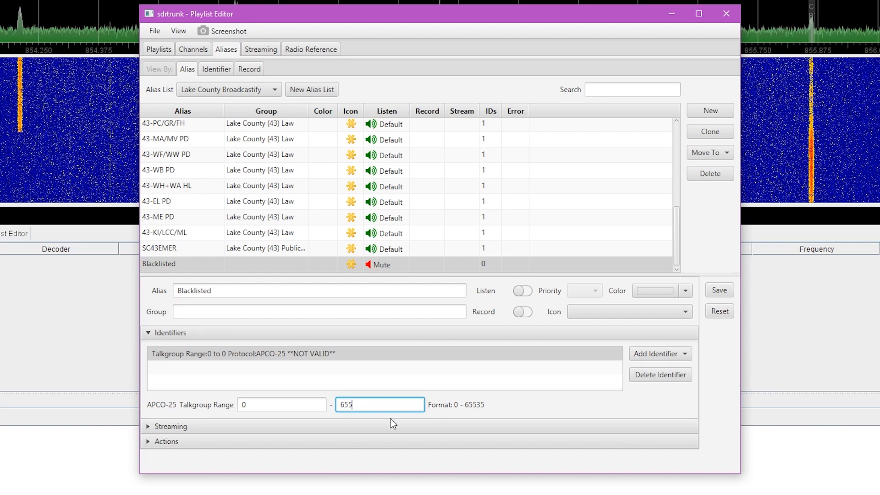
pyautogui.click(338, 382)
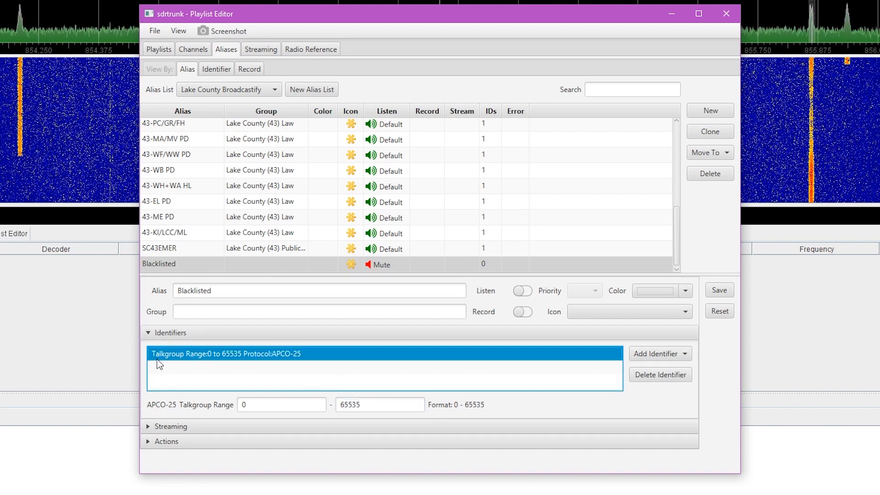
pyautogui.click(720, 291)
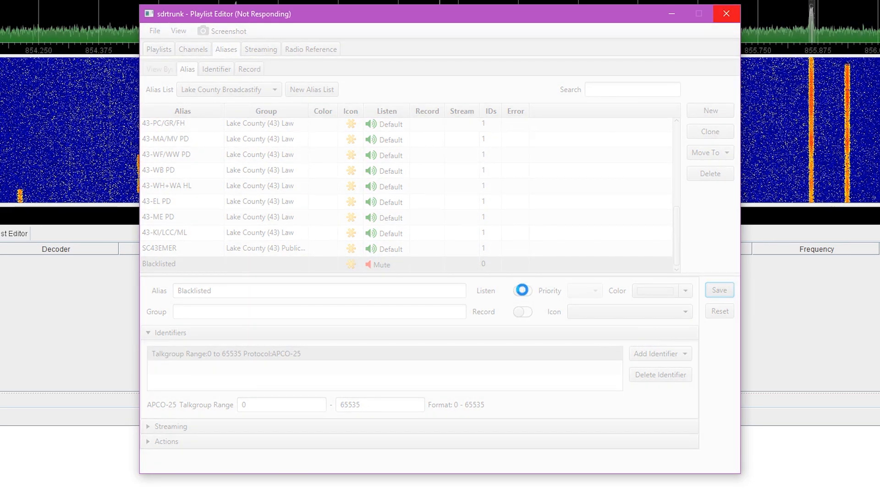
# Force the unresponsive sdrtrunk program to close
pyautogui.click(727, 14)
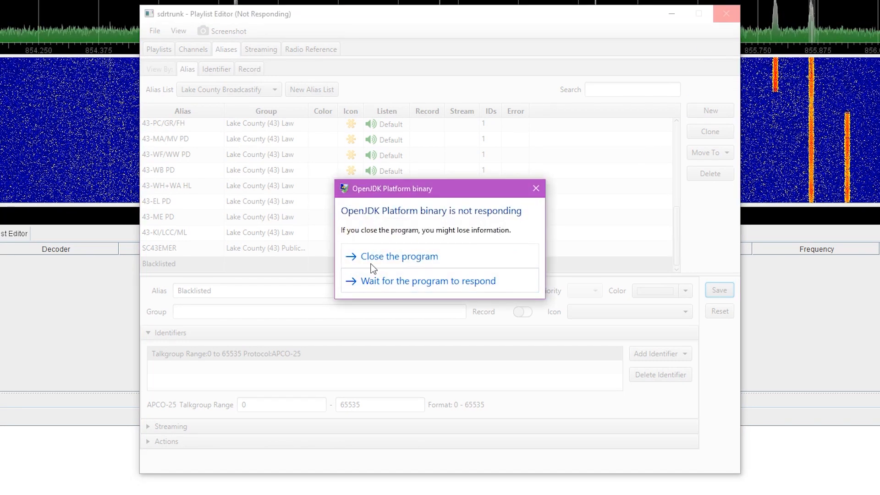
pyautogui.click(373, 267)
pyautogui.click(517, 274)
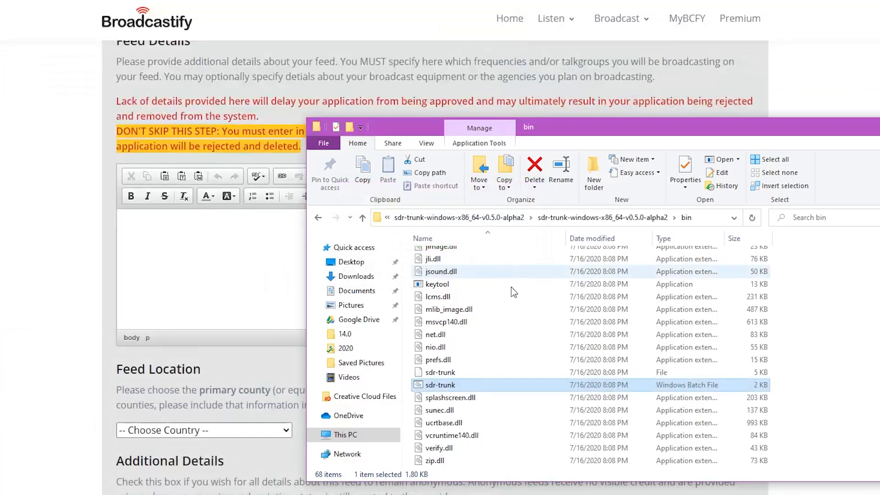
# Restart sdrtrunk from the sdr-trunk Windows batch file in the bin folder and open the Playlist Editor
pyautogui.doubleClick(468, 385)
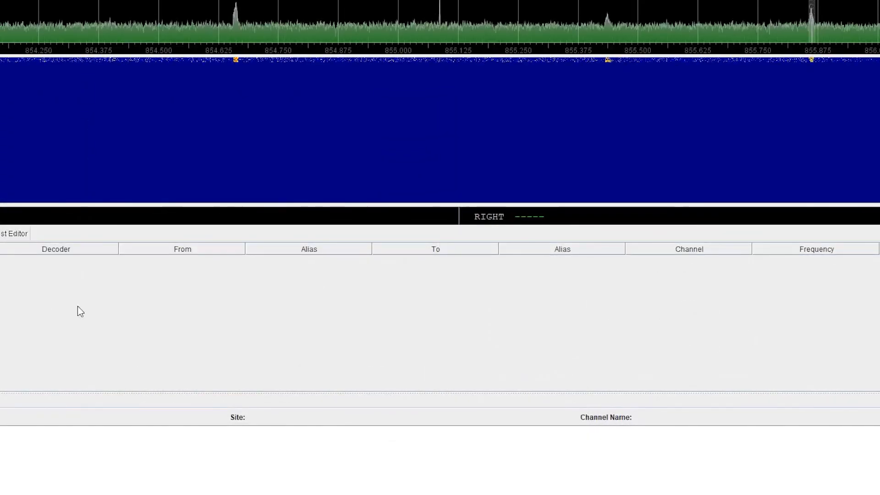
pyautogui.click(11, 235)
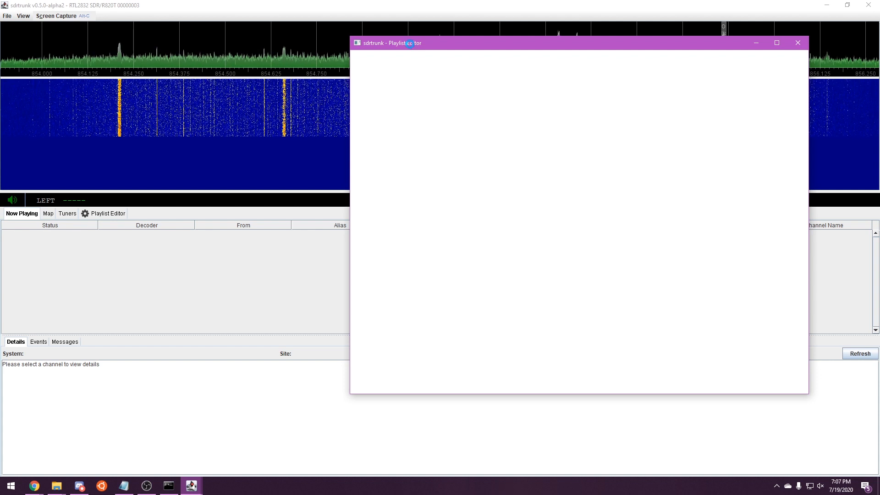
pyautogui.moveTo(410, 43); pyautogui.dragTo(473, 64)
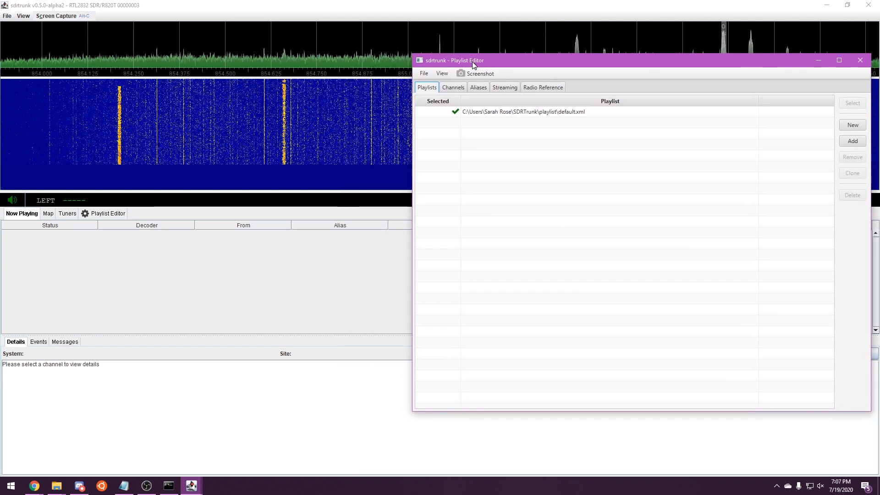
# Create a new Icecast (v2.3) streaming configuration and name it Broadcastify Lake County
pyautogui.click(504, 87)
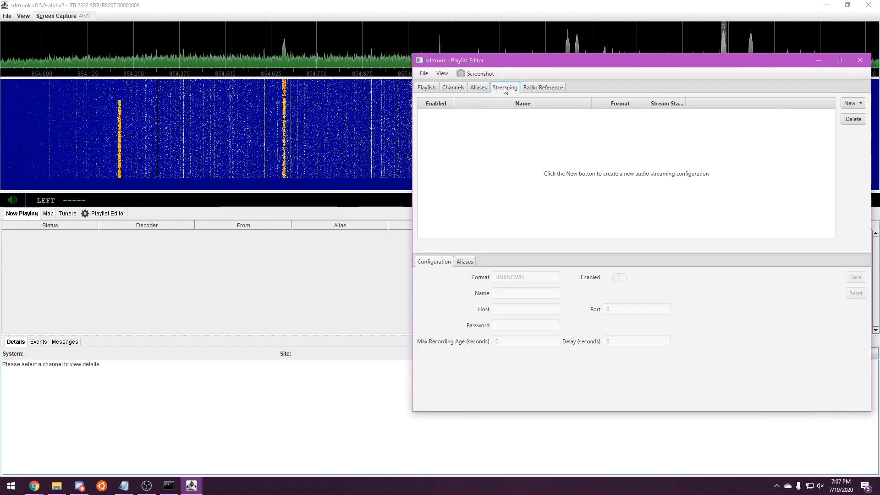
pyautogui.click(860, 106)
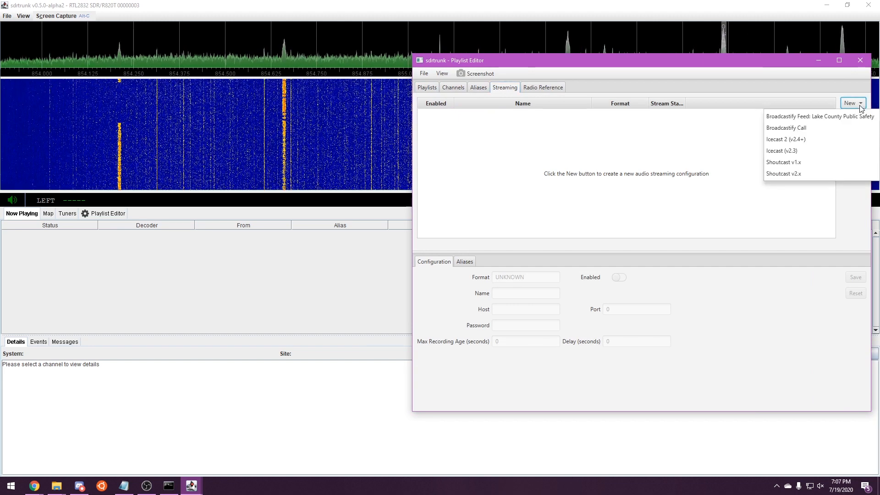
pyautogui.click(817, 151)
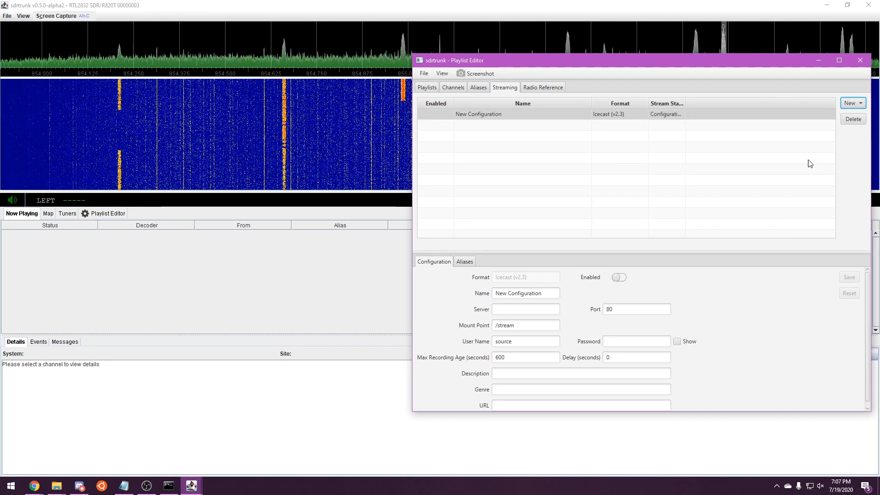
pyautogui.moveTo(542, 293); pyautogui.dragTo(422, 295)
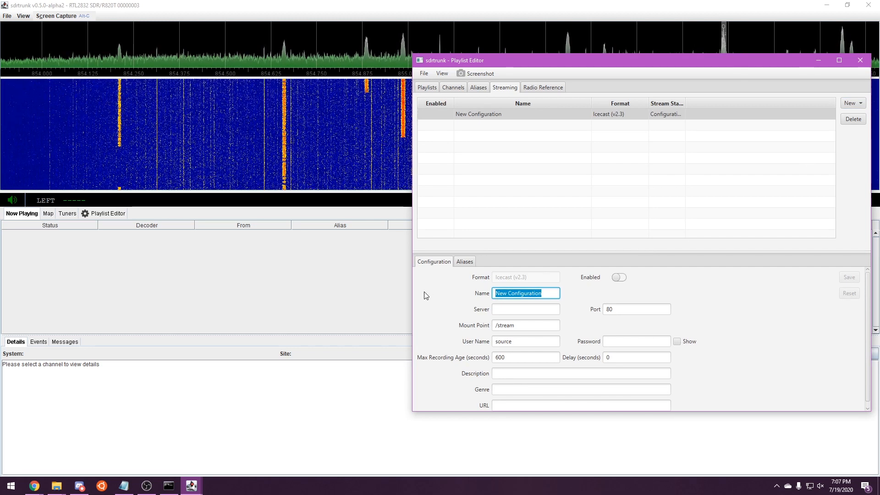
pyautogui.write('Broa')
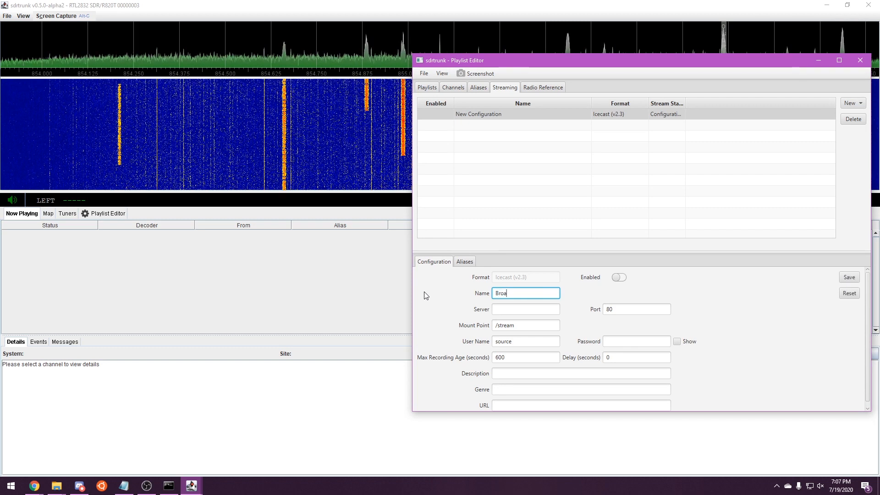
pyautogui.write('dcastify Lake County')
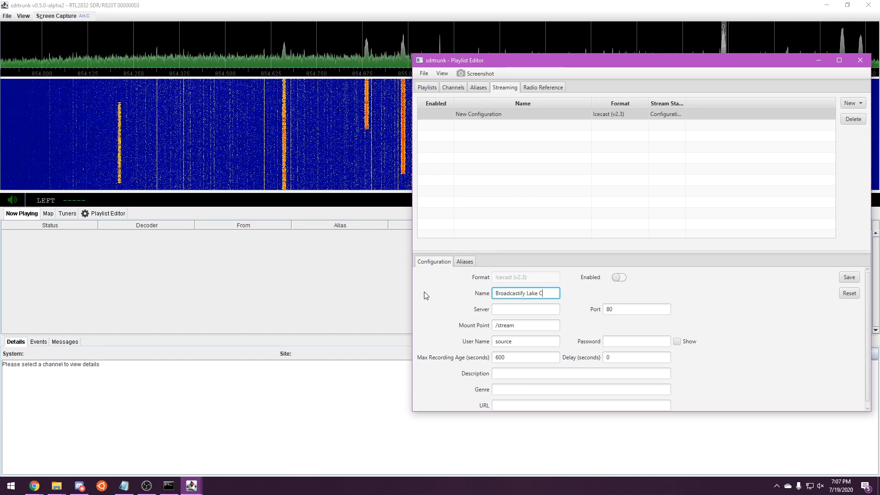
pyautogui.press('Tab')
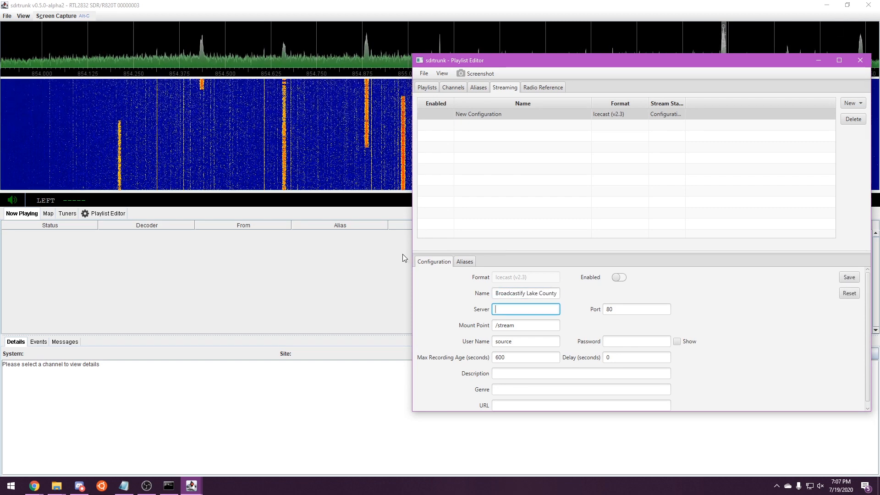
# Look up the technical details on Broadcastify's Manage Feed page and set the stream's server to audio9.broadcastify.com in the Playlist Editor
pyautogui.moveTo(34, 486)
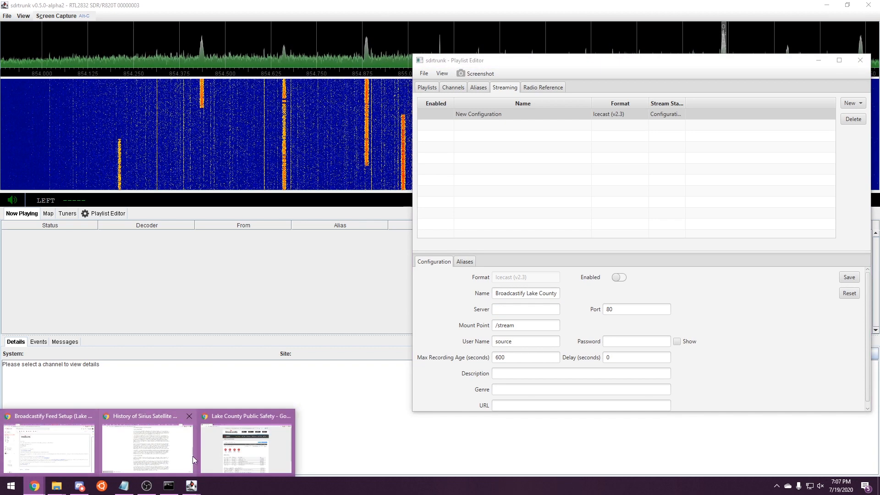
pyautogui.click(218, 454)
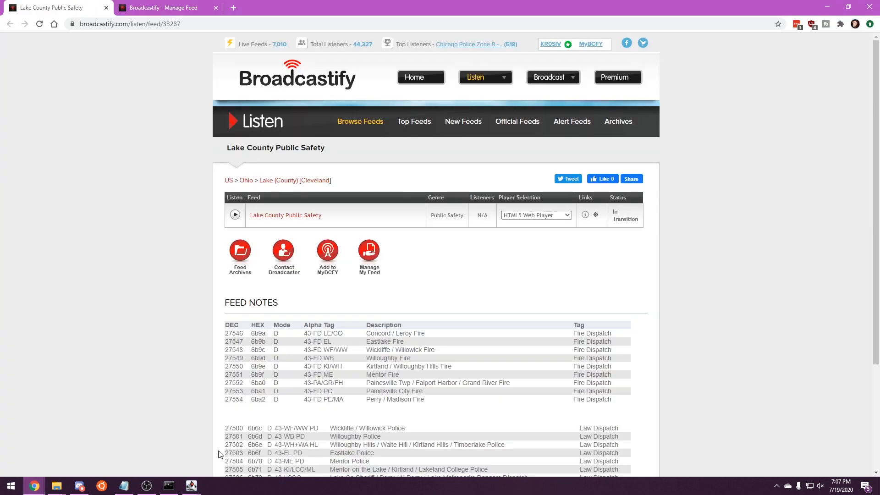
pyautogui.click(144, 8)
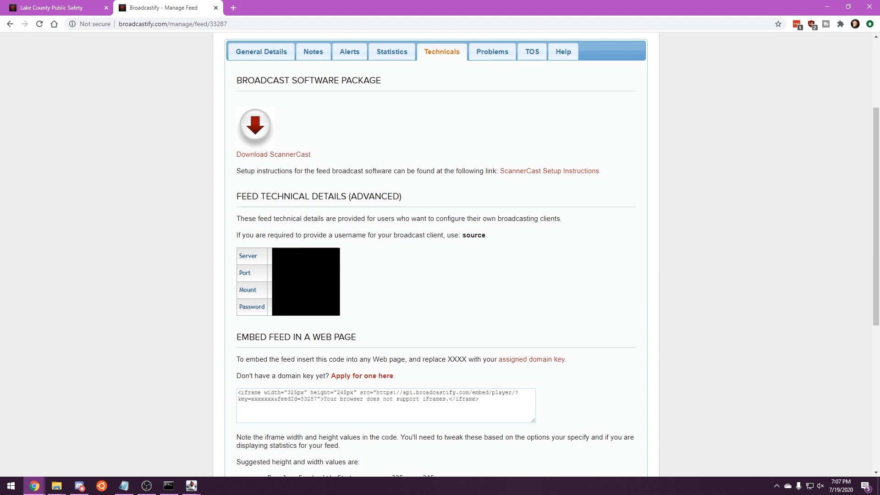
pyautogui.moveTo(202, 488)
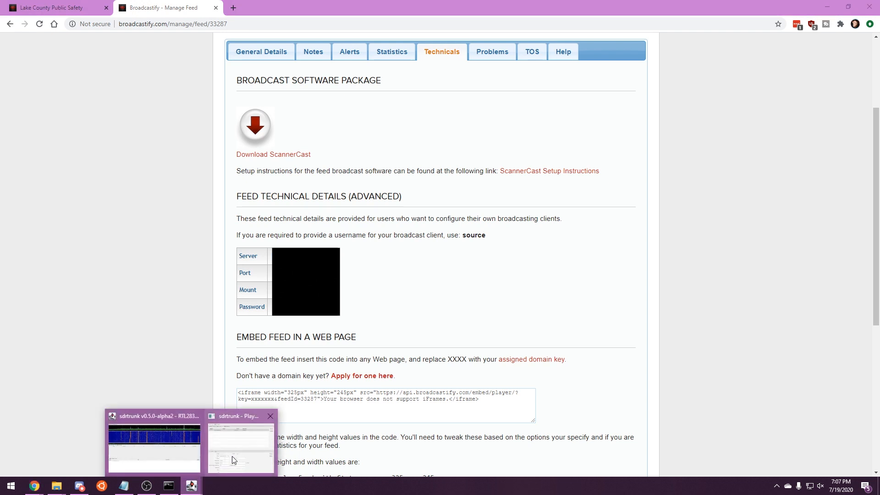
pyautogui.click(232, 459)
pyautogui.write('audio9.broadcastify.com')
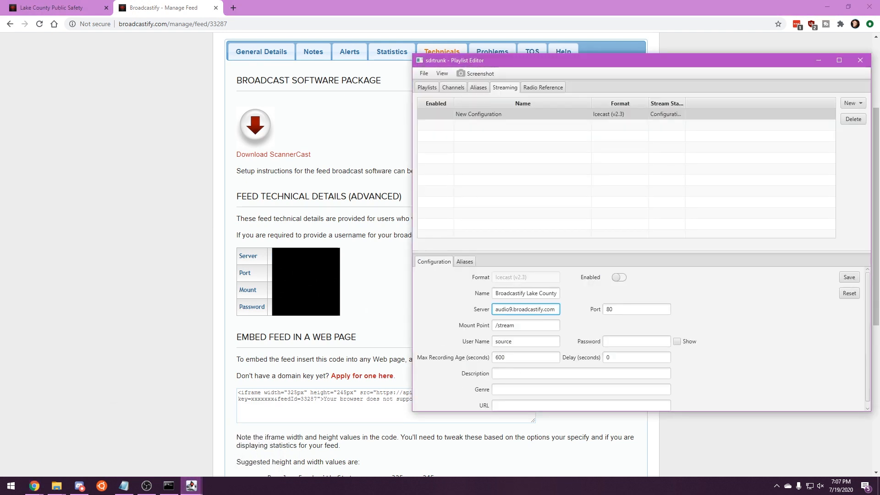
# Copy the feed's mount point from Broadcastify into the stream configuration, enter the feed password, and save the configuration
pyautogui.click(285, 291)
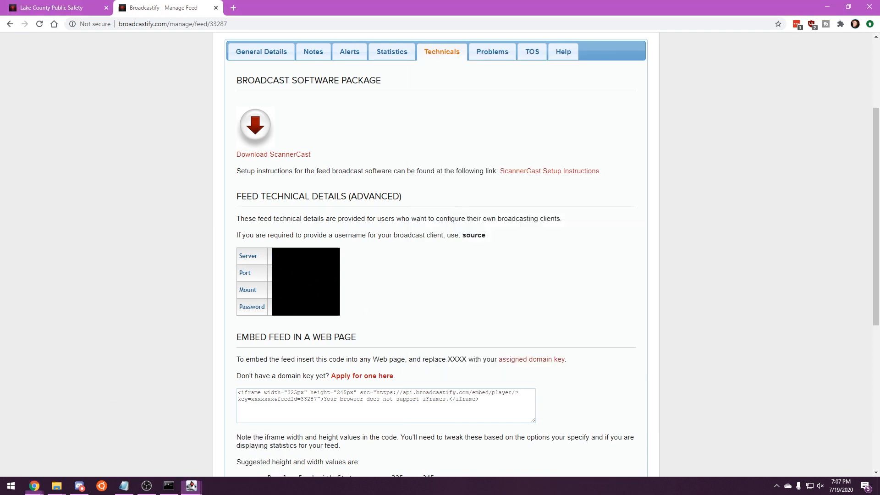
pyautogui.hotkey('alt', 'Tab')
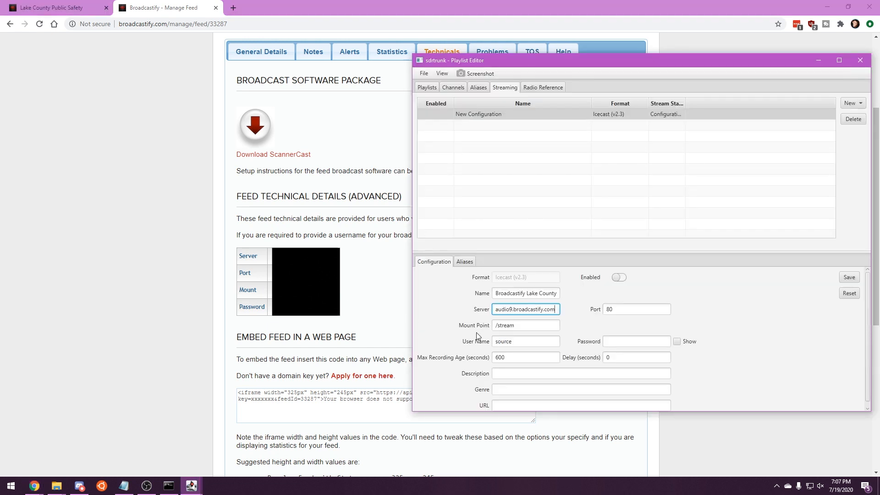
pyautogui.tripleClick(516, 327)
pyautogui.hotkey('ctrl', 'v')
pyautogui.click(610, 342)
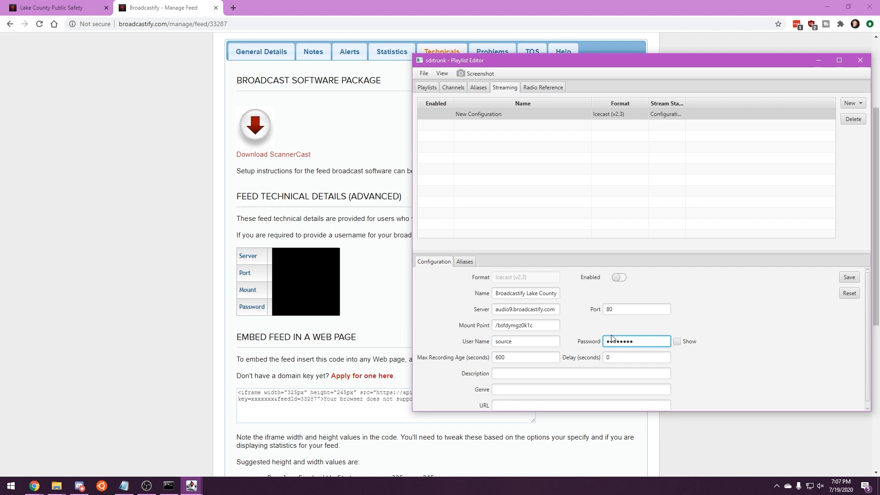
pyautogui.click(849, 277)
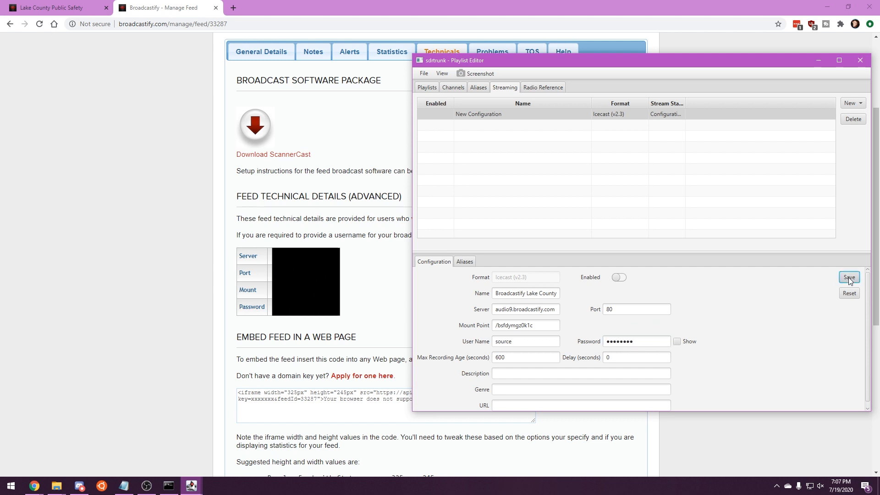
# Assign the Lake County Broadcastify aliases from 43-FD LE/CO through SC43EMER to the Broadcastify Lake County stream, leaving out Blacklisted
pyautogui.click(465, 261)
pyautogui.click(538, 324)
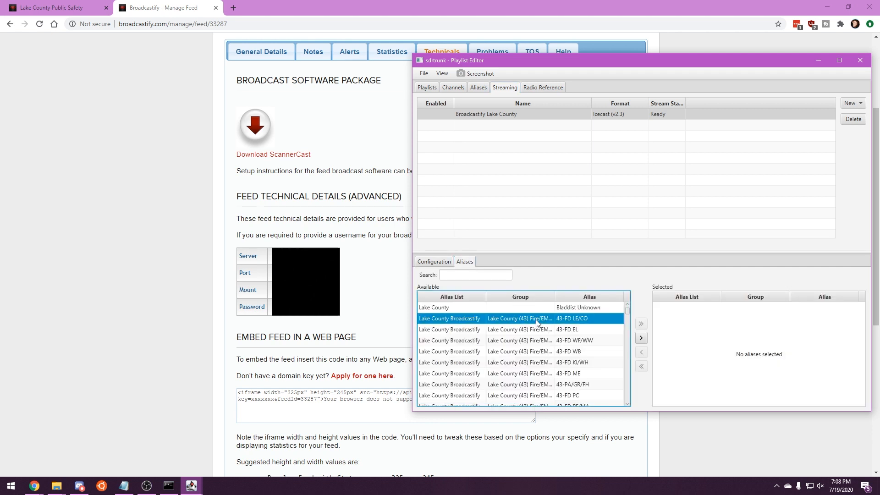
pyautogui.scroll(-10, 542, 330)
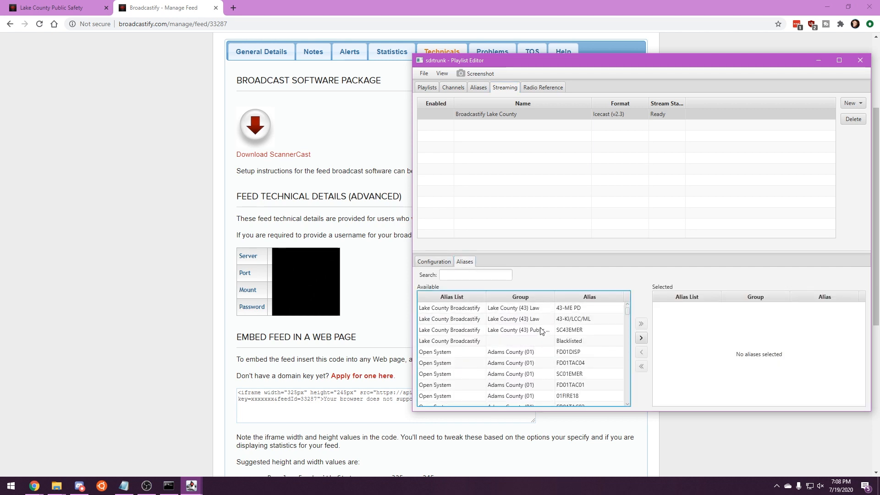
pyautogui.keyDown('shift'); pyautogui.click(544, 334); pyautogui.keyUp('shift')
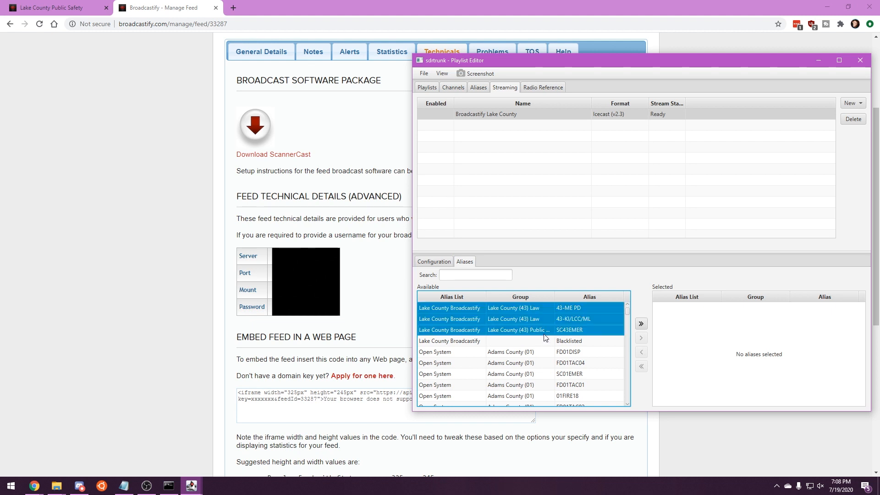
pyautogui.click(641, 336)
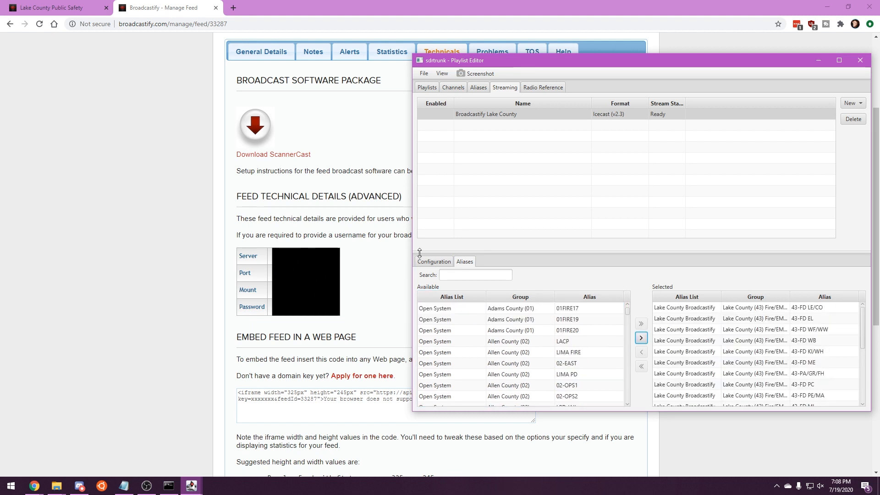
# Enable the Broadcastify Lake County stream in its configuration and save the change
pyautogui.click(431, 262)
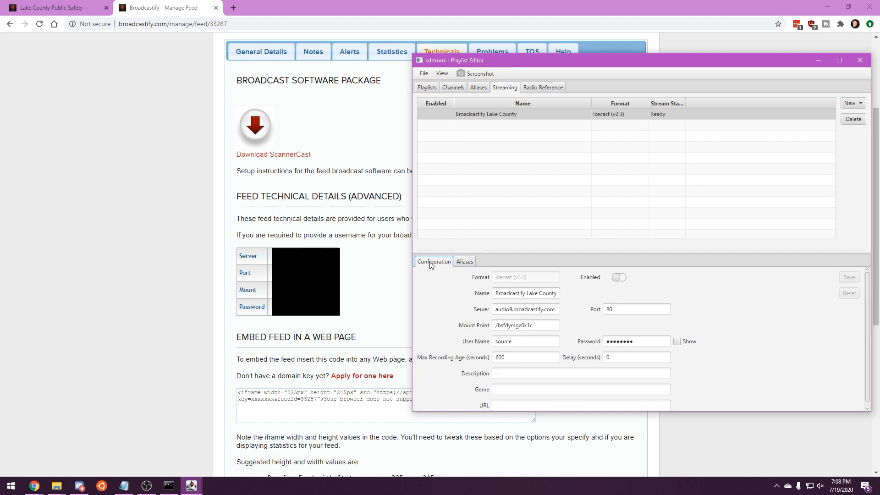
pyautogui.click(626, 278)
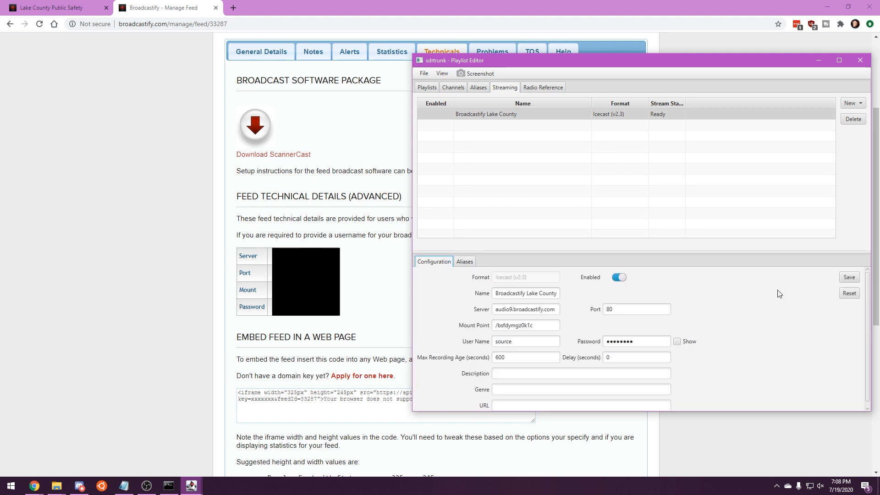
pyautogui.click(848, 278)
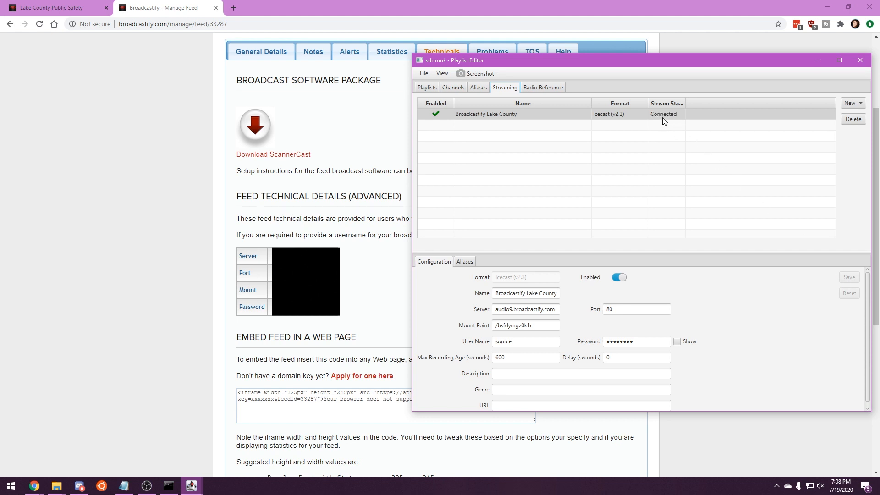
# Switch to the Lake County Public Safety page on Broadcastify and refresh it to check the feed's status
pyautogui.click(85, 8)
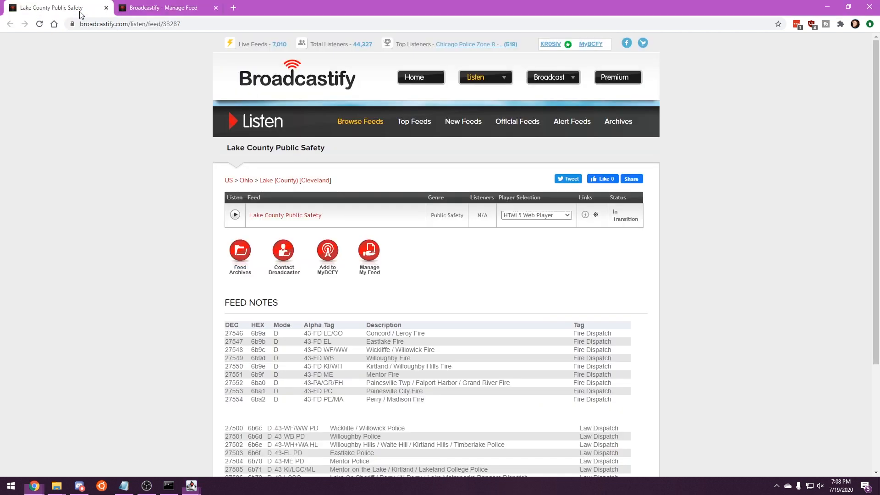
pyautogui.click(40, 29)
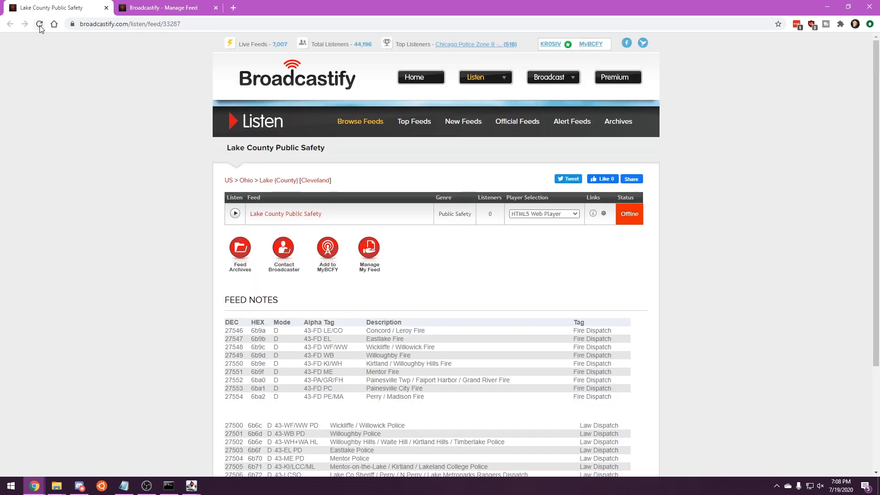
pyautogui.click(40, 28)
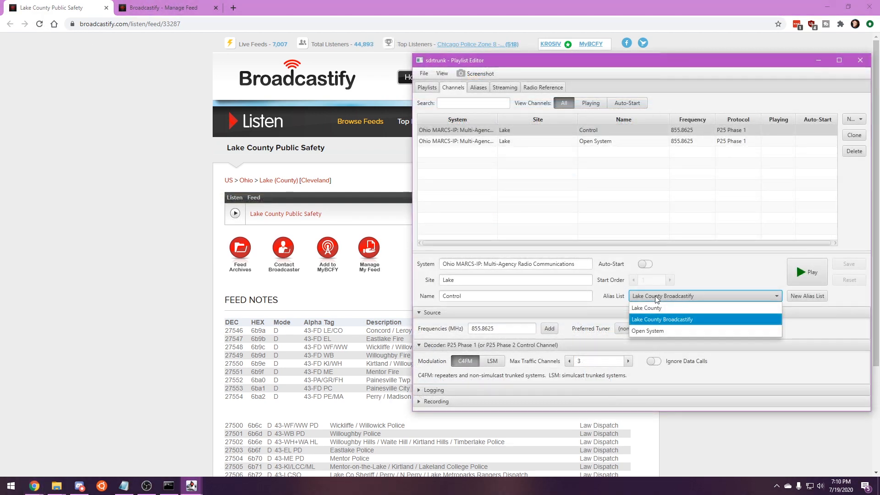
# Keep Lake County Broadcastify as the Control channel's alias list in sdrtrunk and start playing the channel
pyautogui.click(658, 299)
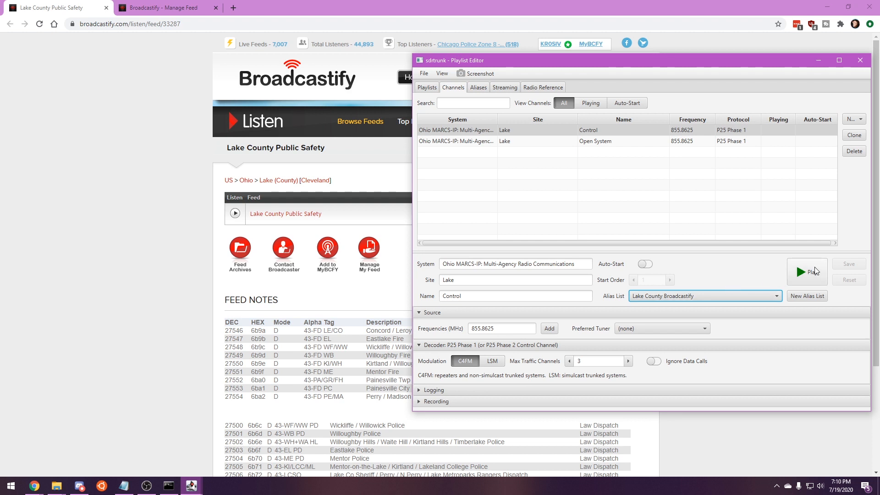
pyautogui.click(814, 270)
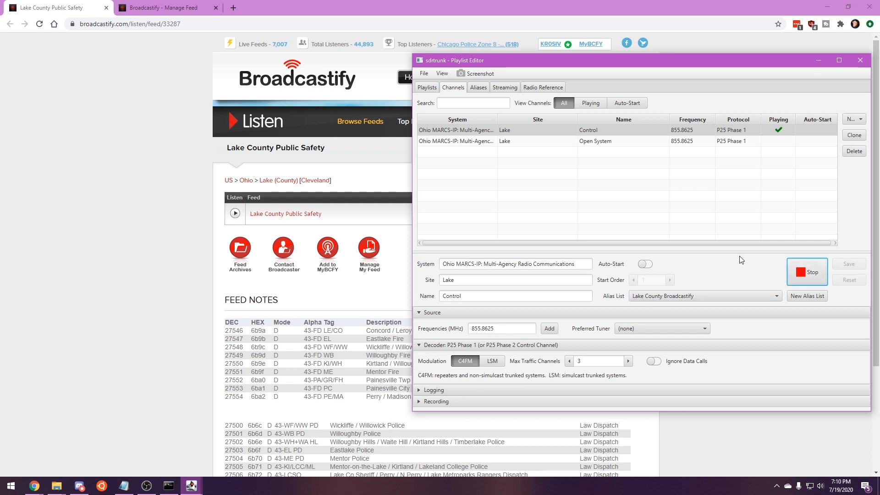
# Return to the Lake County Public Safety page on Broadcastify and play the live feed in the web player
pyautogui.click(204, 210)
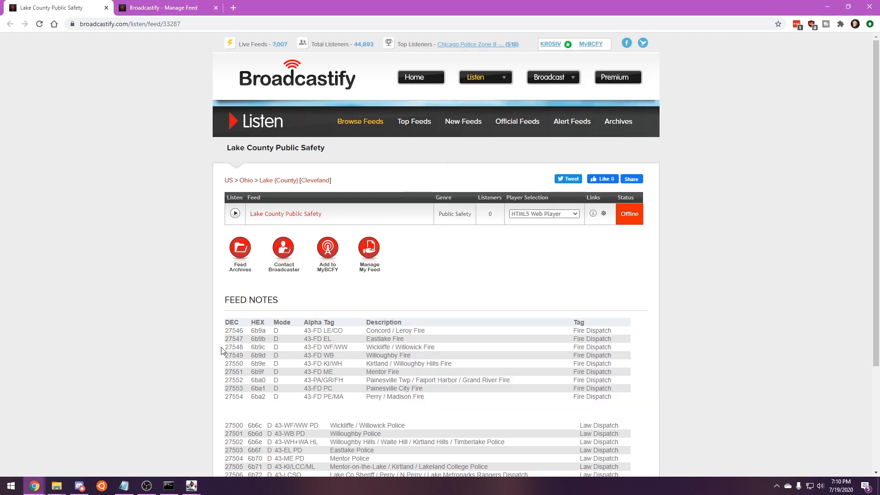
pyautogui.click(236, 219)
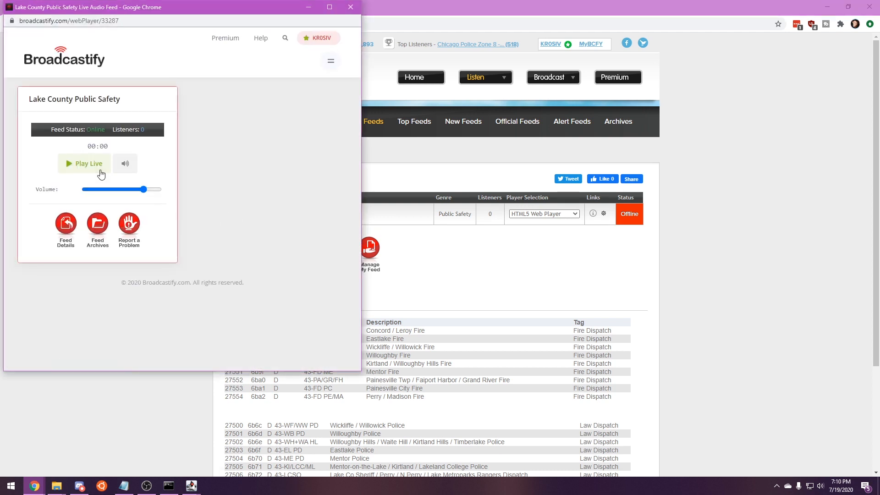
pyautogui.click(95, 164)
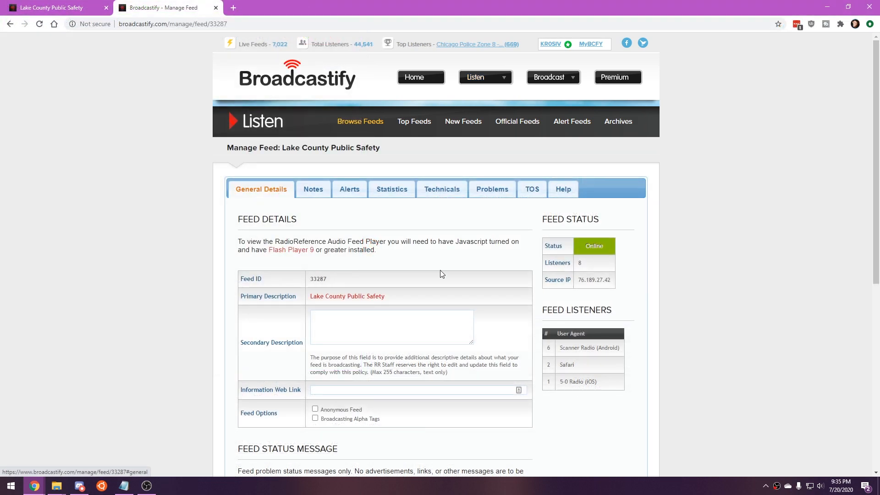
# Enable Broadcasting Alpha Tags in the feed options of the Manage Feed general details
pyautogui.scroll(-4, 440, 274)
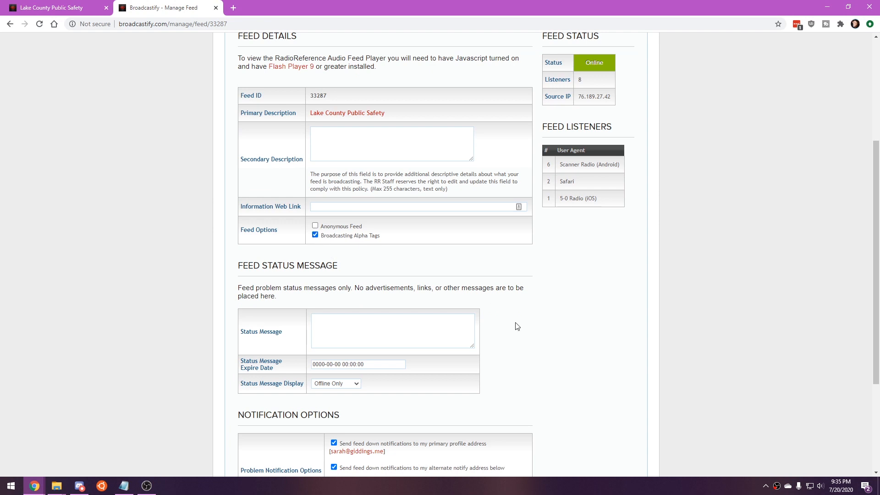
pyautogui.scroll(-3, 517, 326)
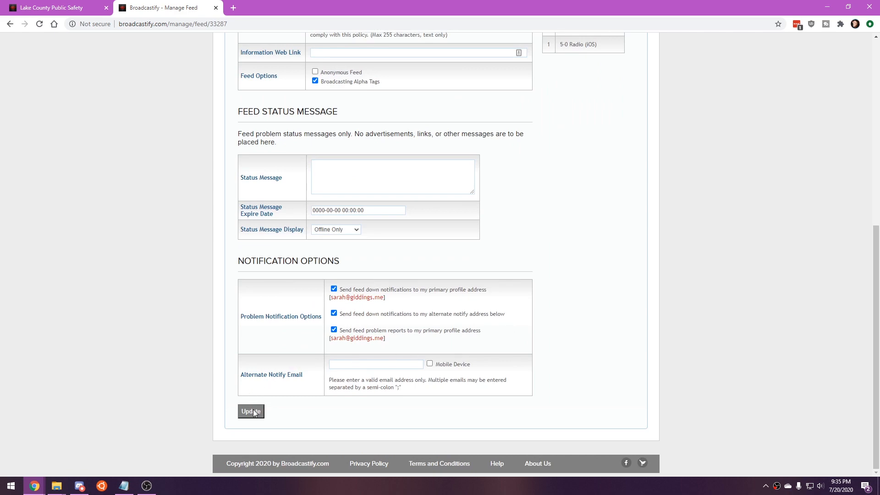